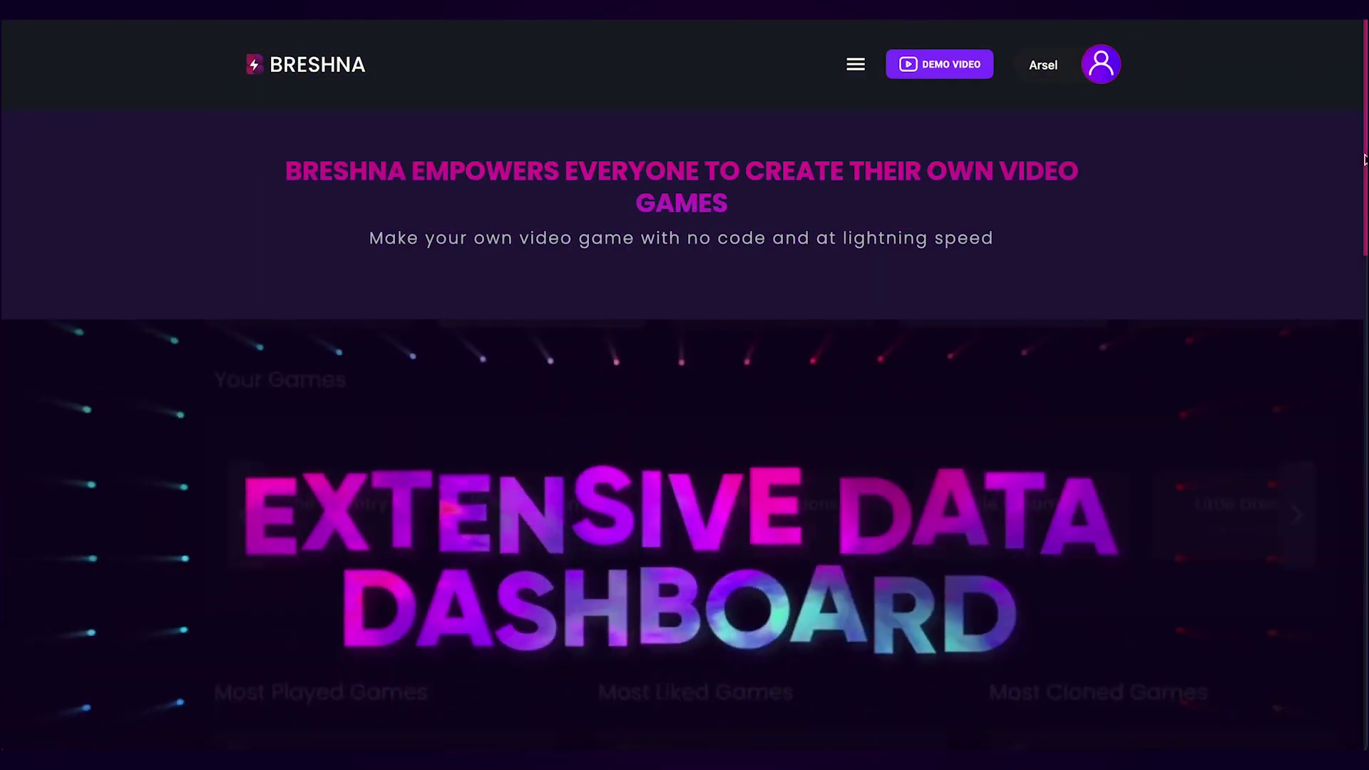
# Scroll down the dashboard to the Make Your Own Game templates, including Jigsaw Jam.
pyautogui.scroll(-10, 1363, 158)
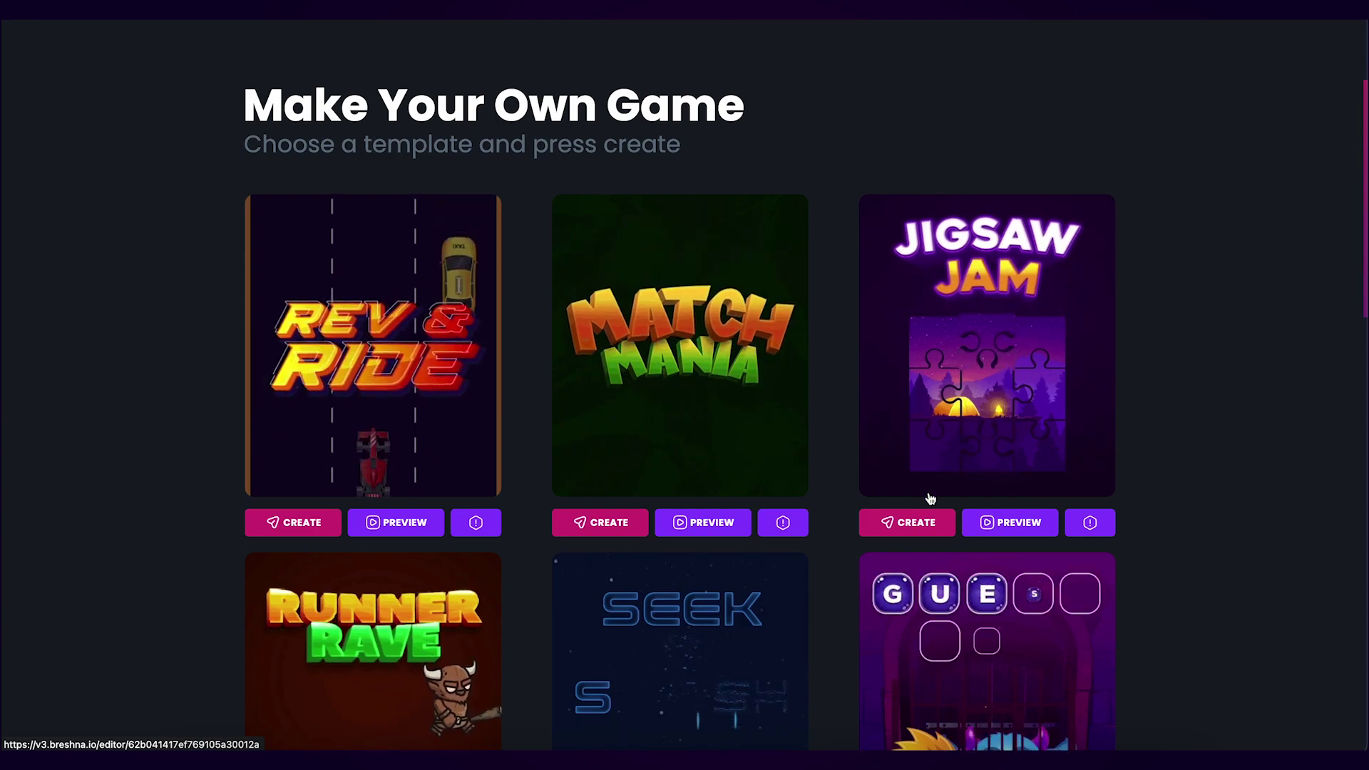
# Create a new Jigsaw Jam game and give it the green background.
pyautogui.click(909, 523)
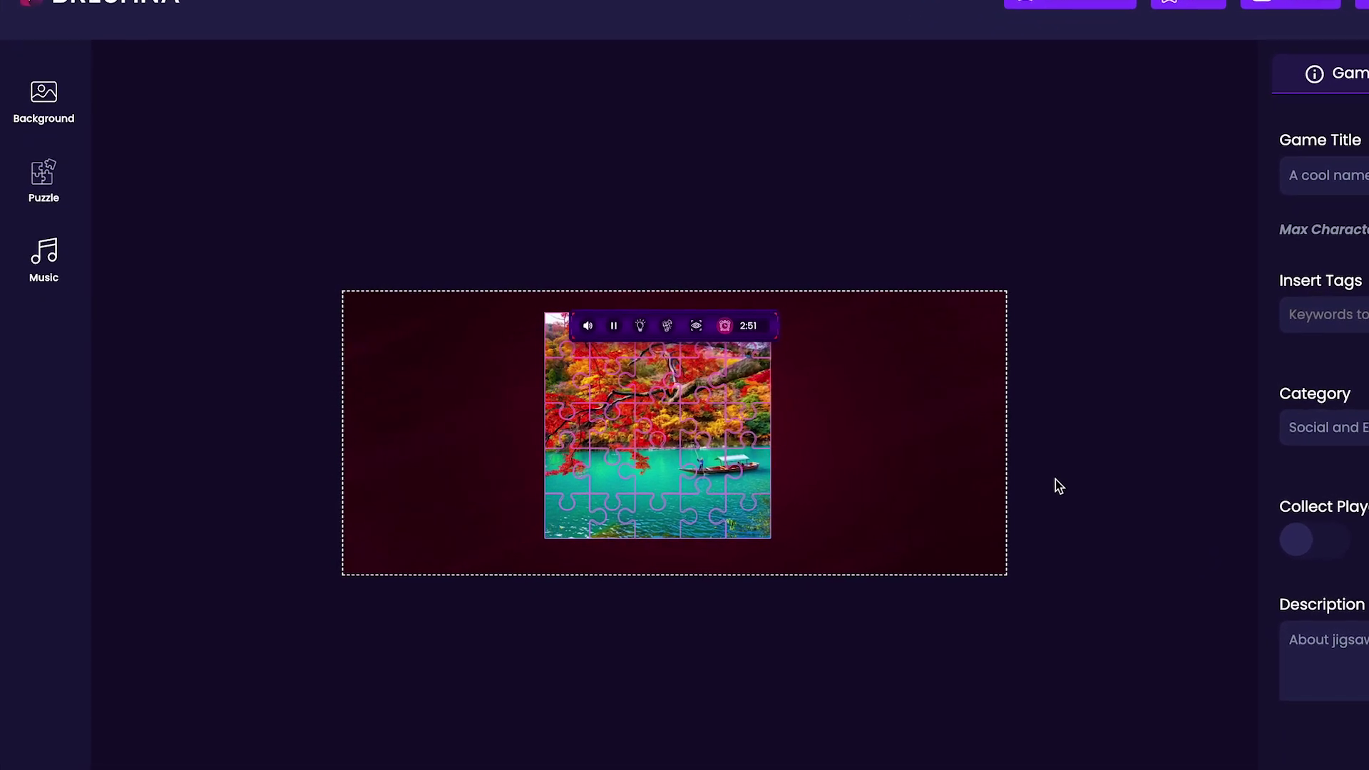
pyautogui.click(32, 86)
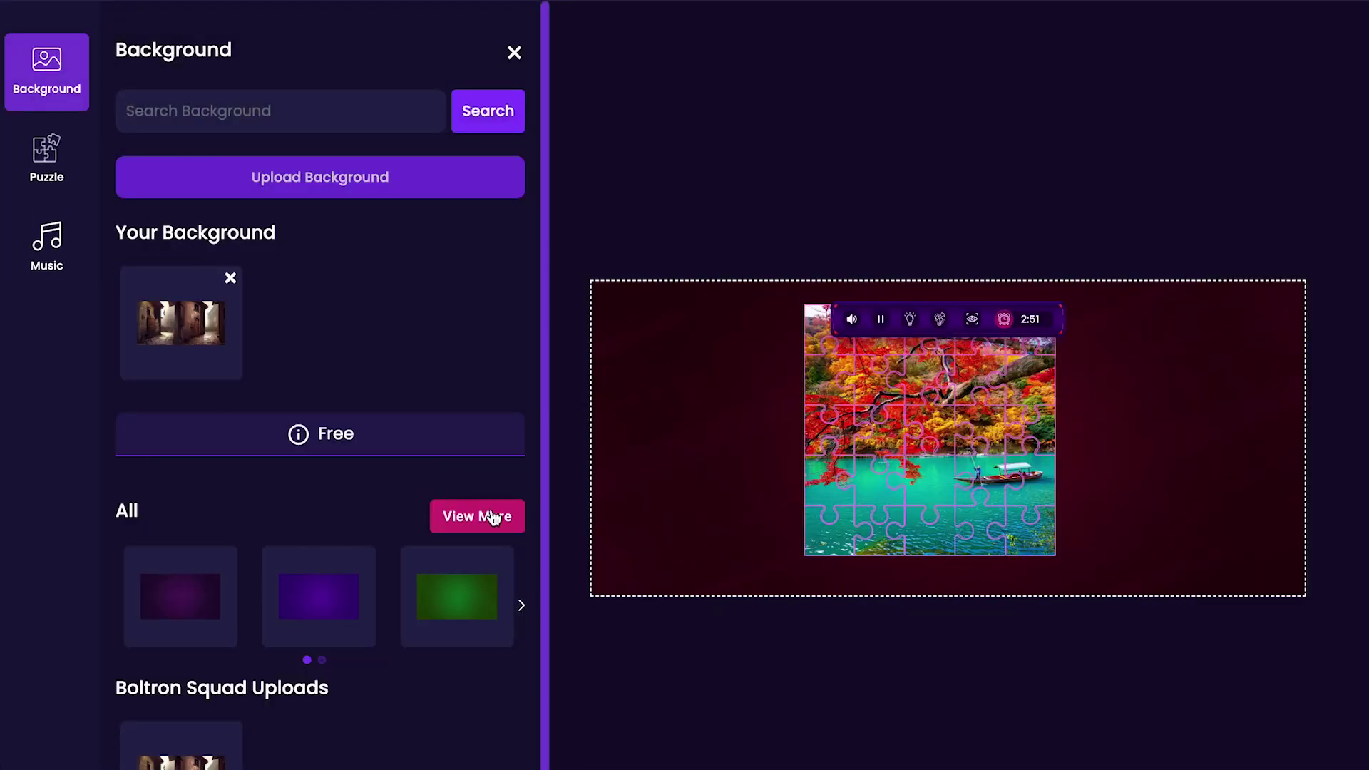
pyautogui.click(506, 524)
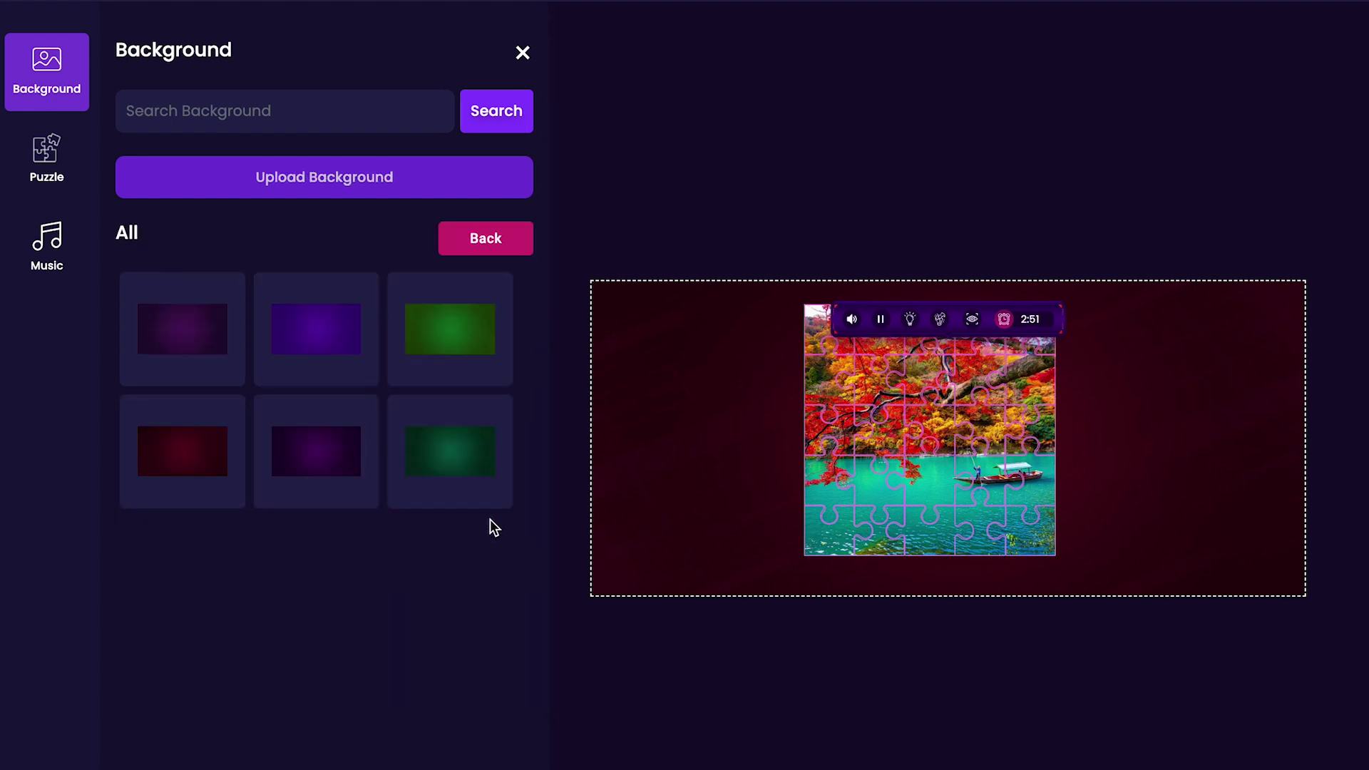
pyautogui.click(460, 449)
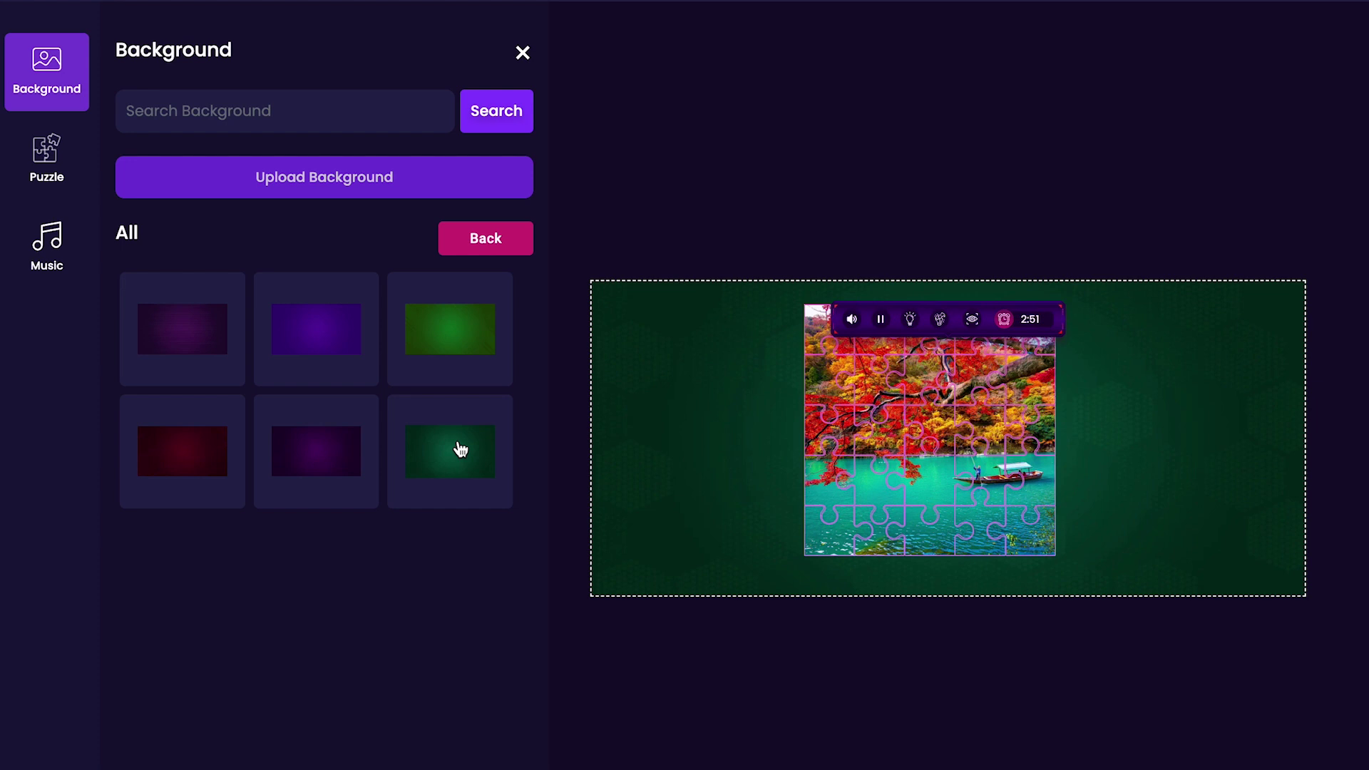
# Choose the mountain-lake sunset picture as the puzzle image.
pyautogui.click(46, 174)
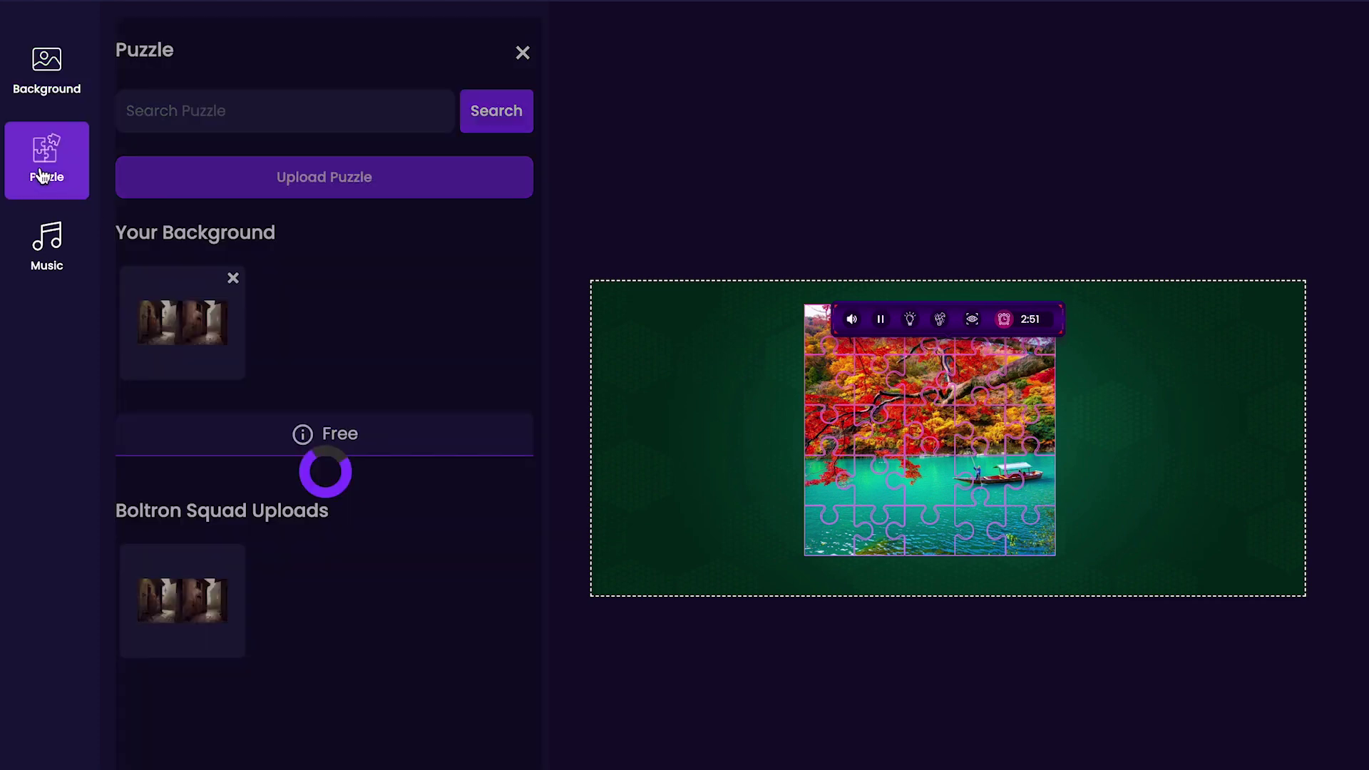
pyautogui.click(514, 322)
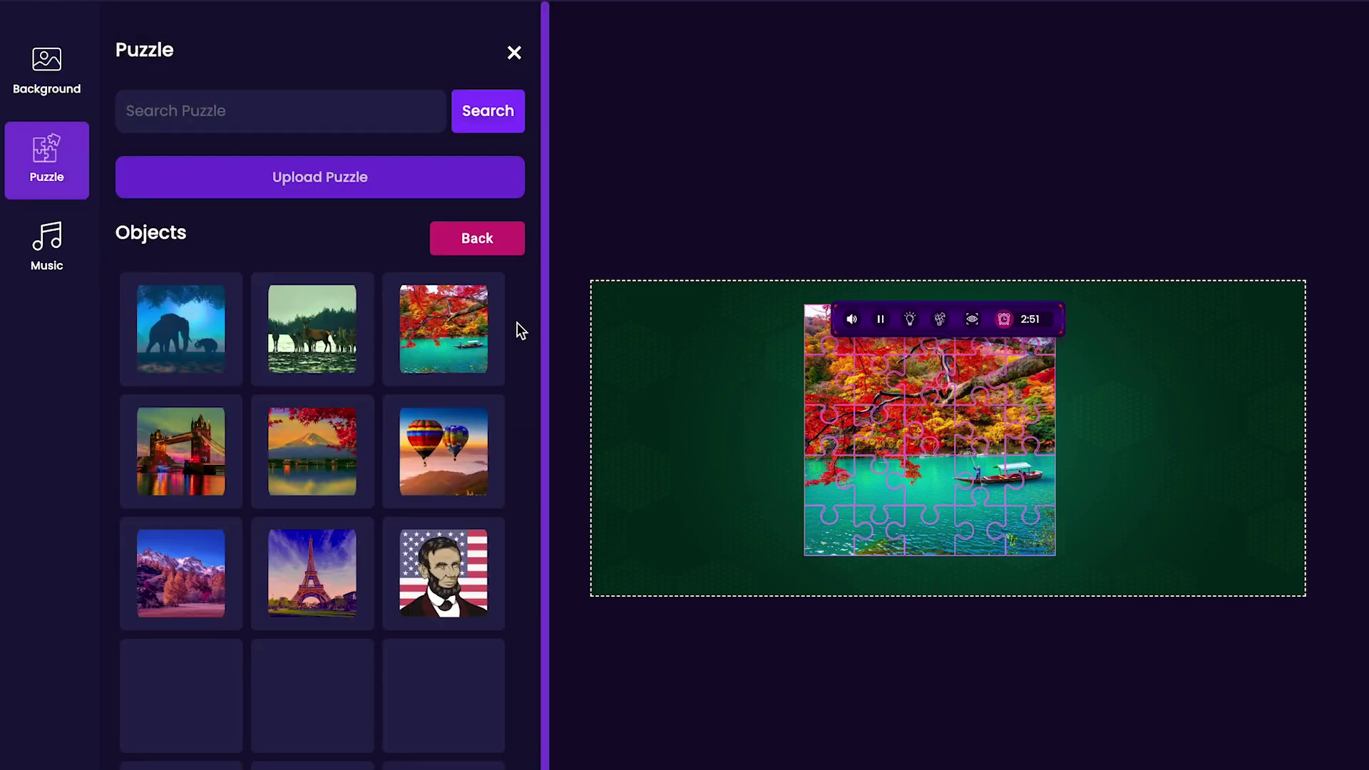
pyautogui.click(471, 451)
pyautogui.click(306, 450)
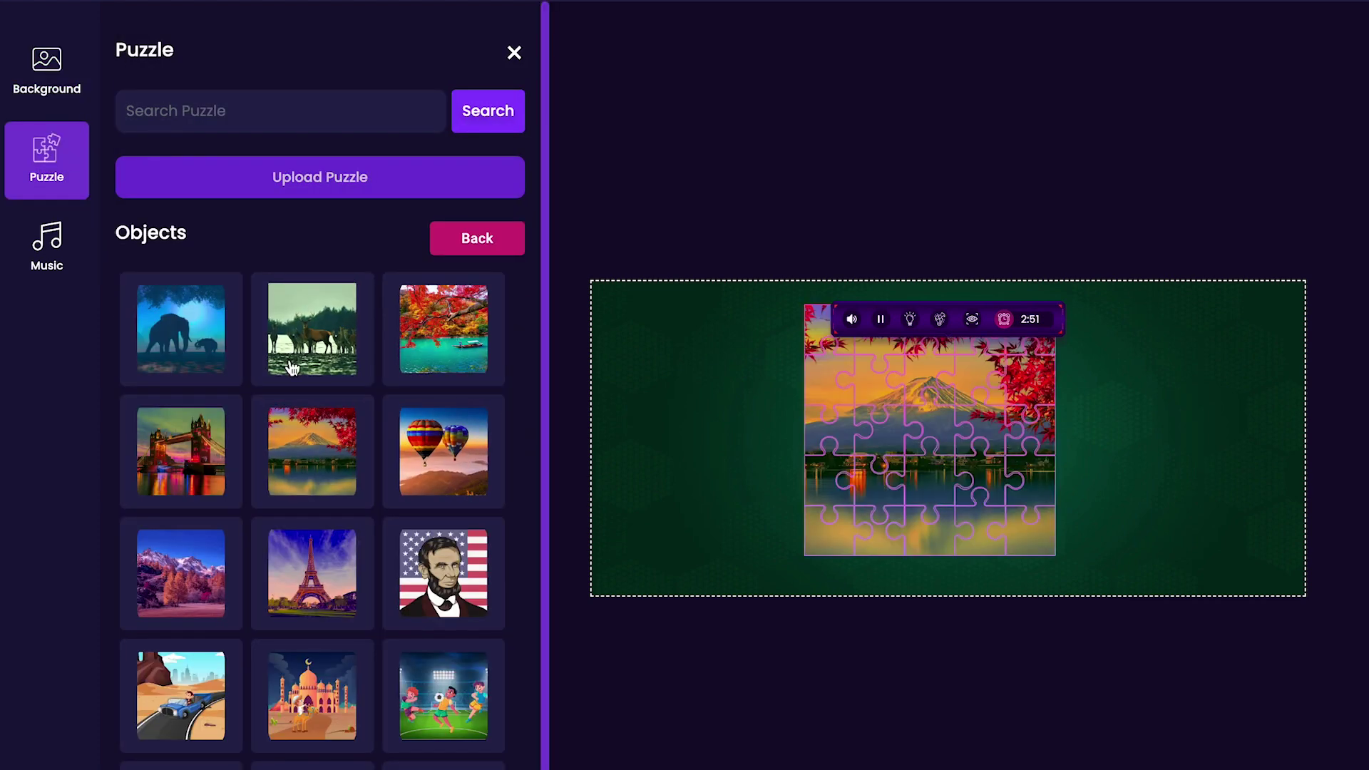
pyautogui.click(444, 239)
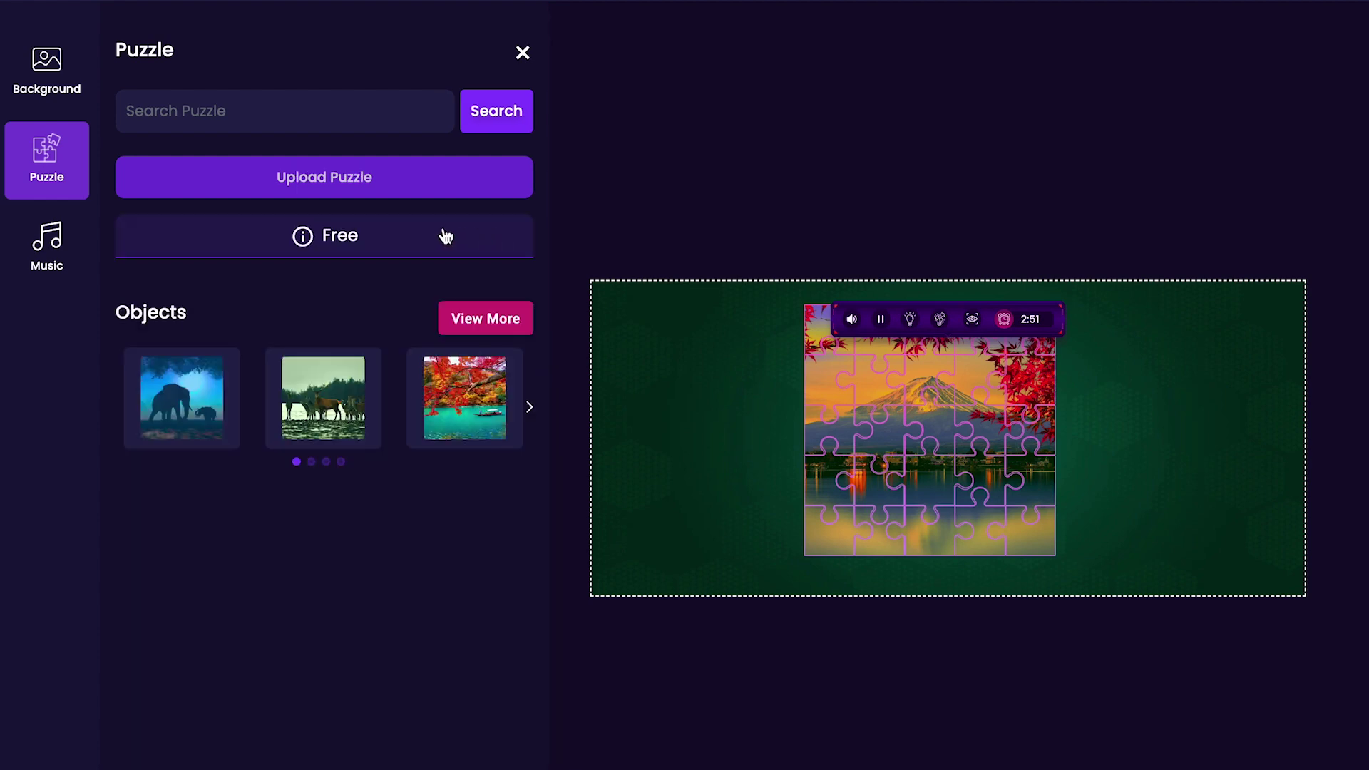
# Upload cat.png as a custom puzzle picture and zoom in on the cat in the crop.
pyautogui.click(393, 191)
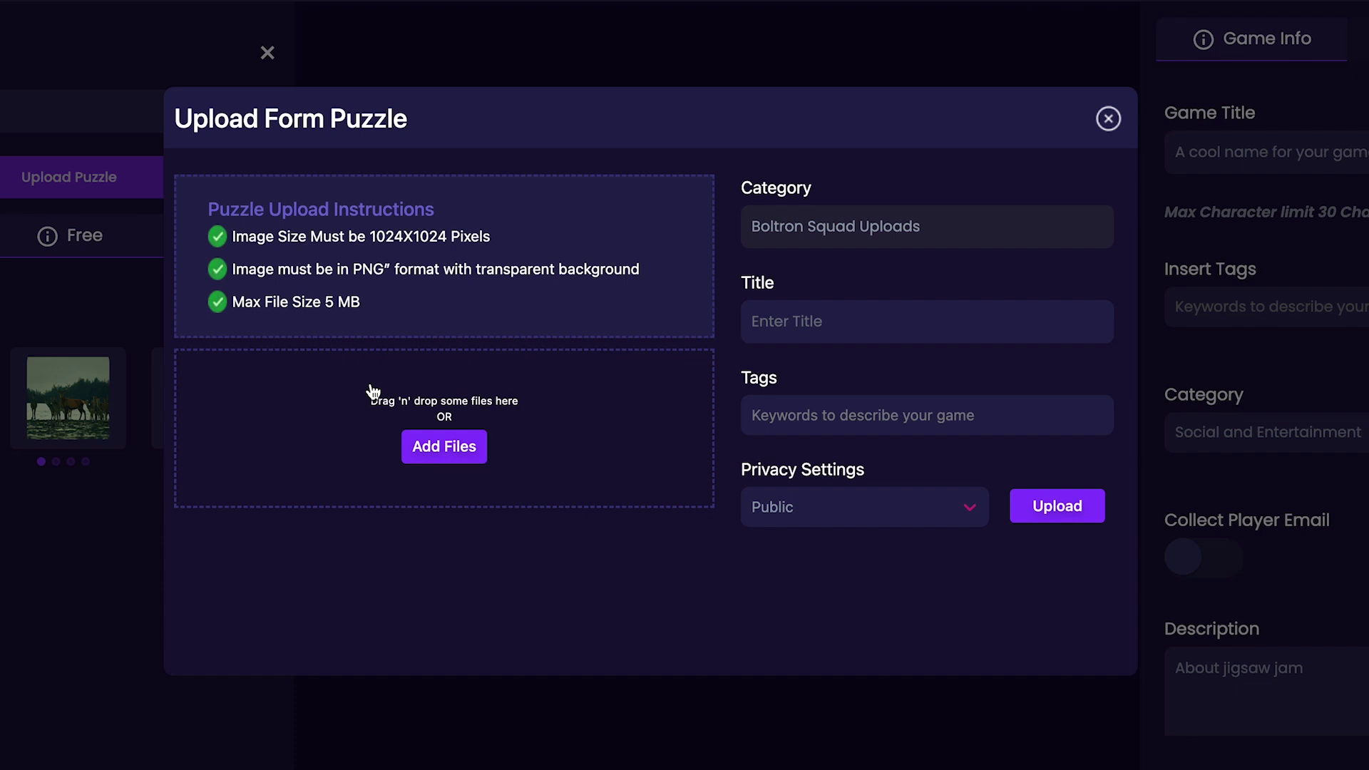
pyautogui.click(426, 449)
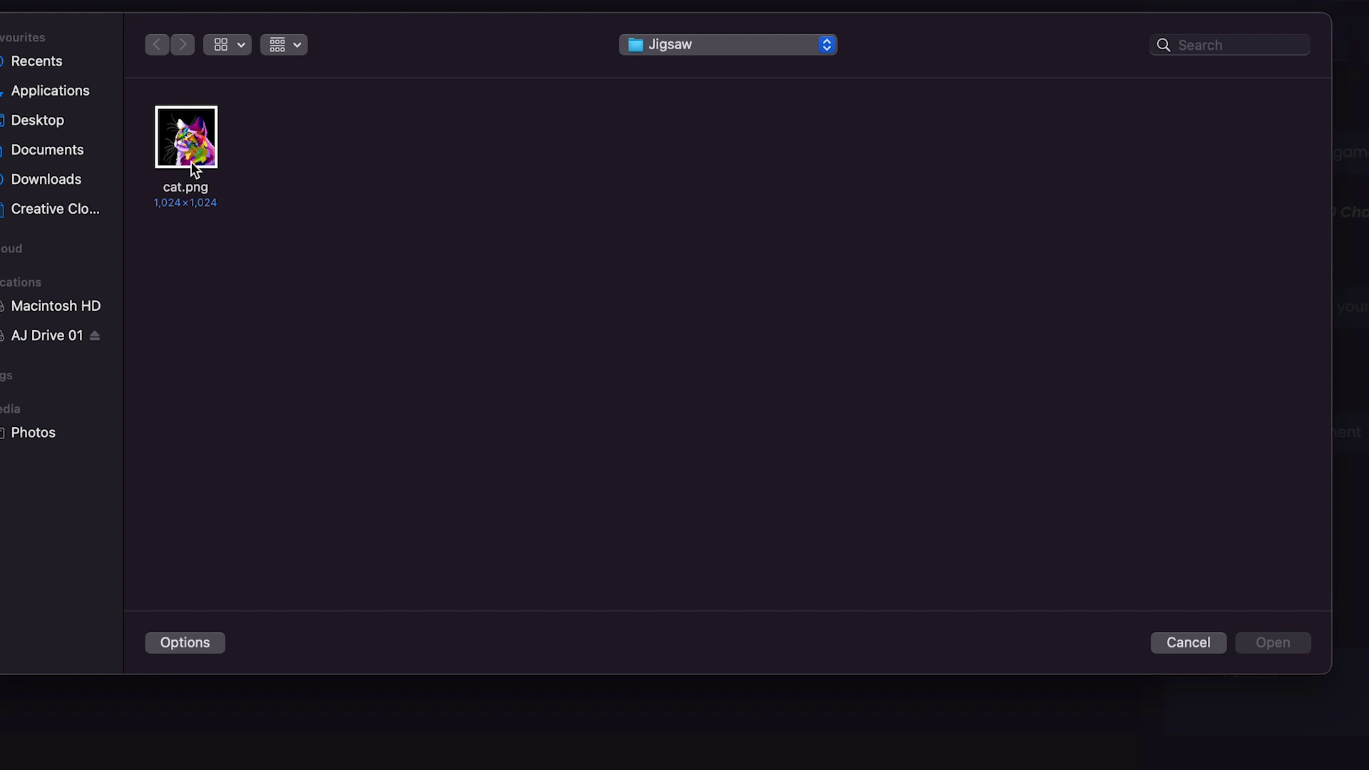
pyautogui.doubleClick(187, 139)
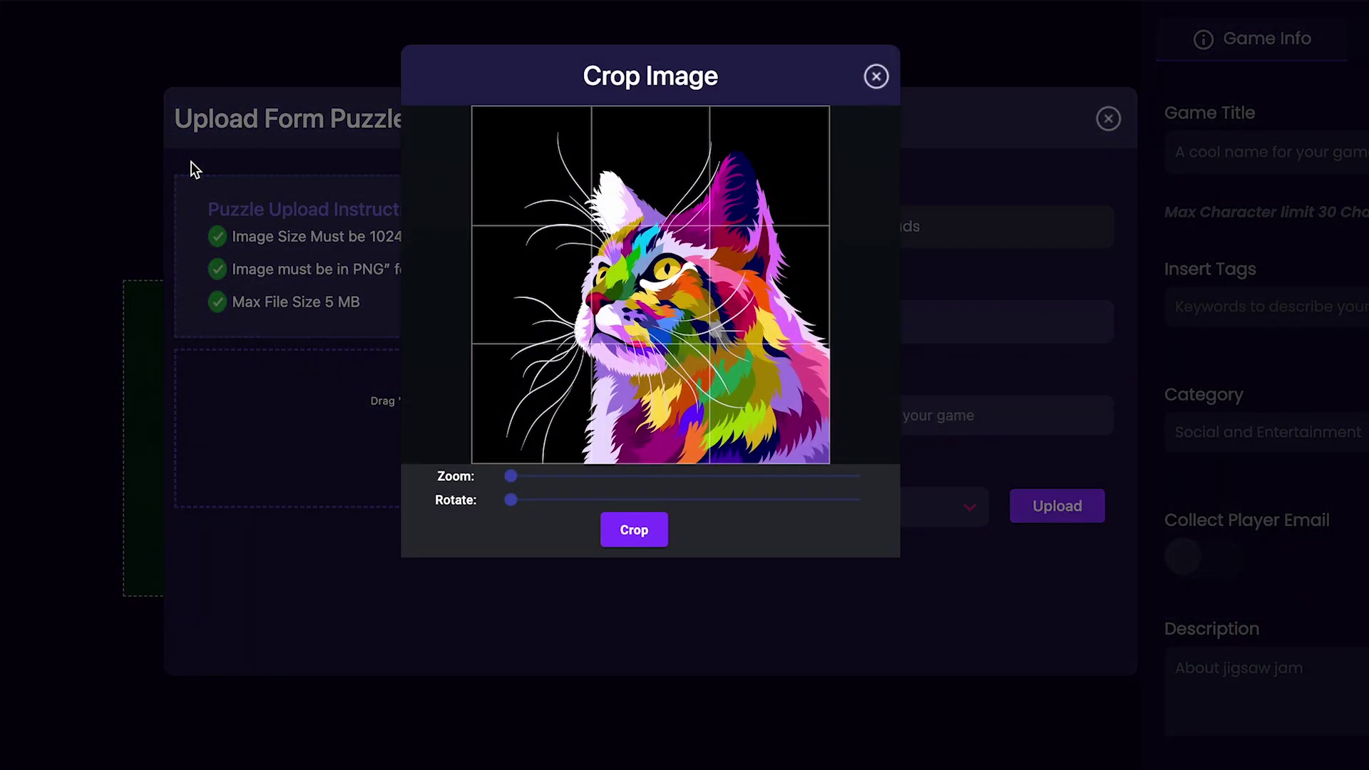
pyautogui.moveTo(514, 477); pyautogui.dragTo(476, 502)
# Crop the cat picture, title it 'Cat' with tag 'cat', and upload it as the puzzle.
pyautogui.click(627, 533)
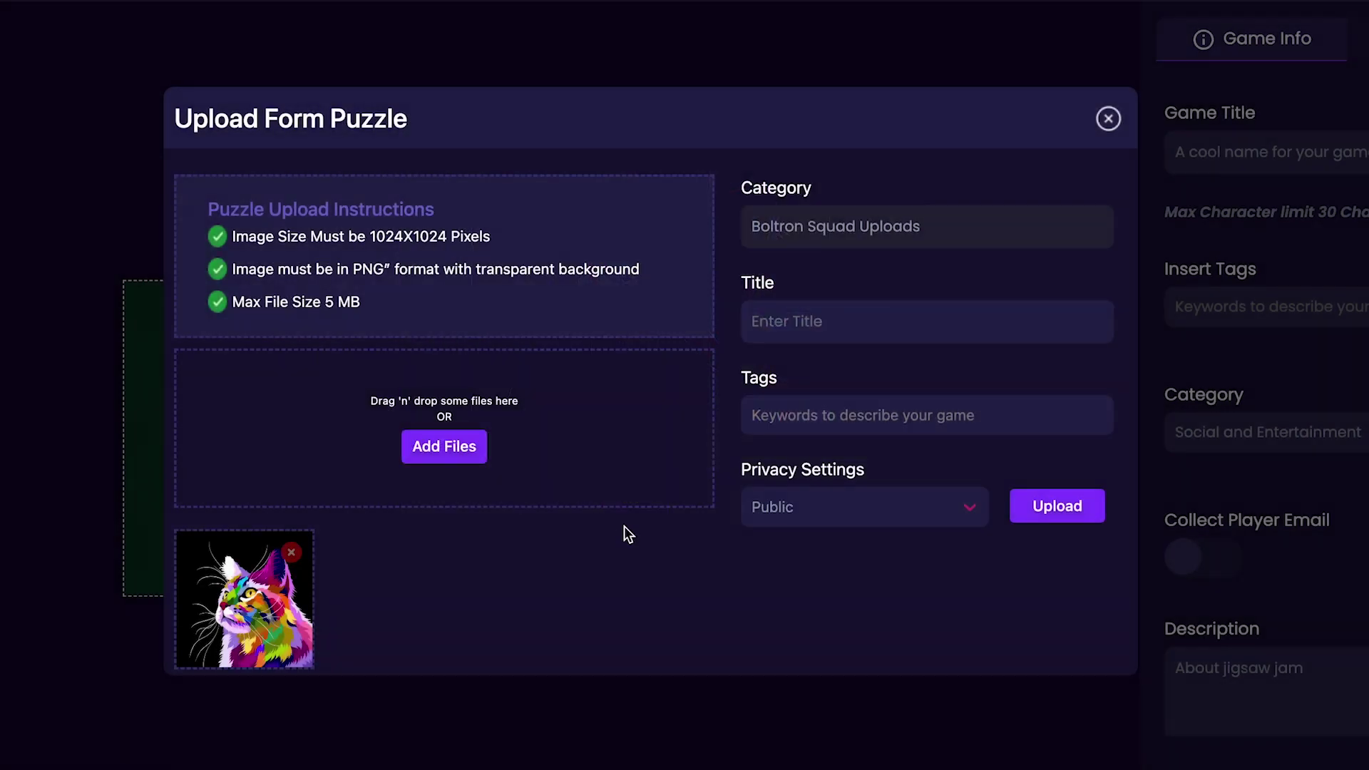
pyautogui.click(903, 329)
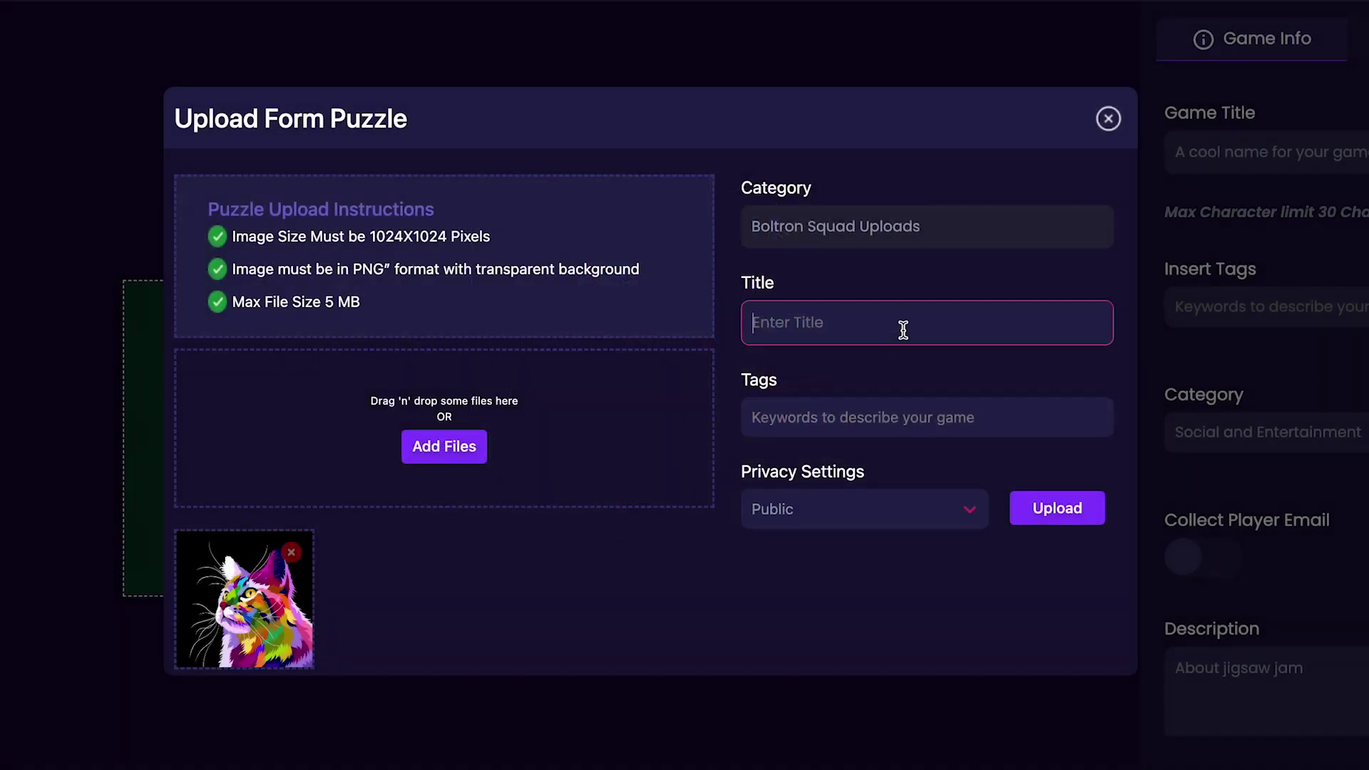
pyautogui.write('Cat')
pyautogui.press('Tab')
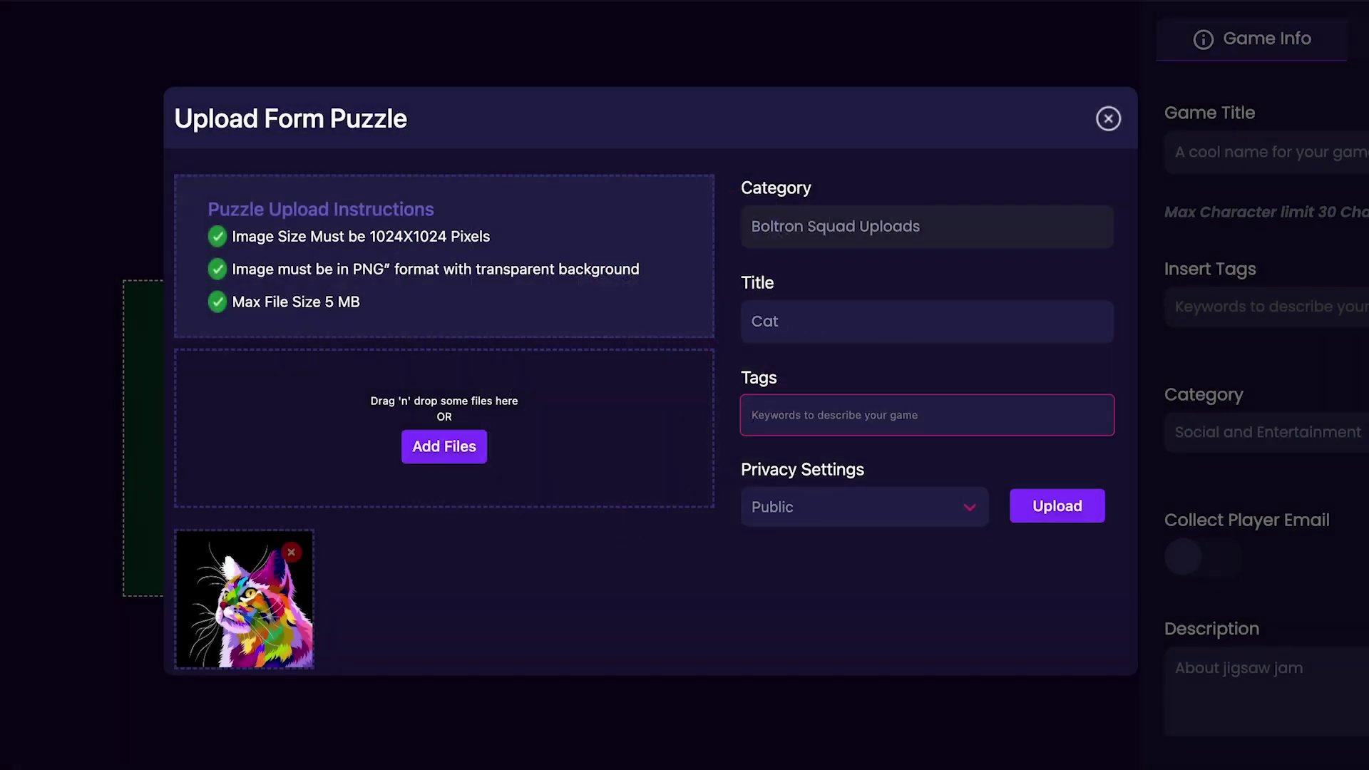
pyautogui.write('cat')
pyautogui.press('Return')
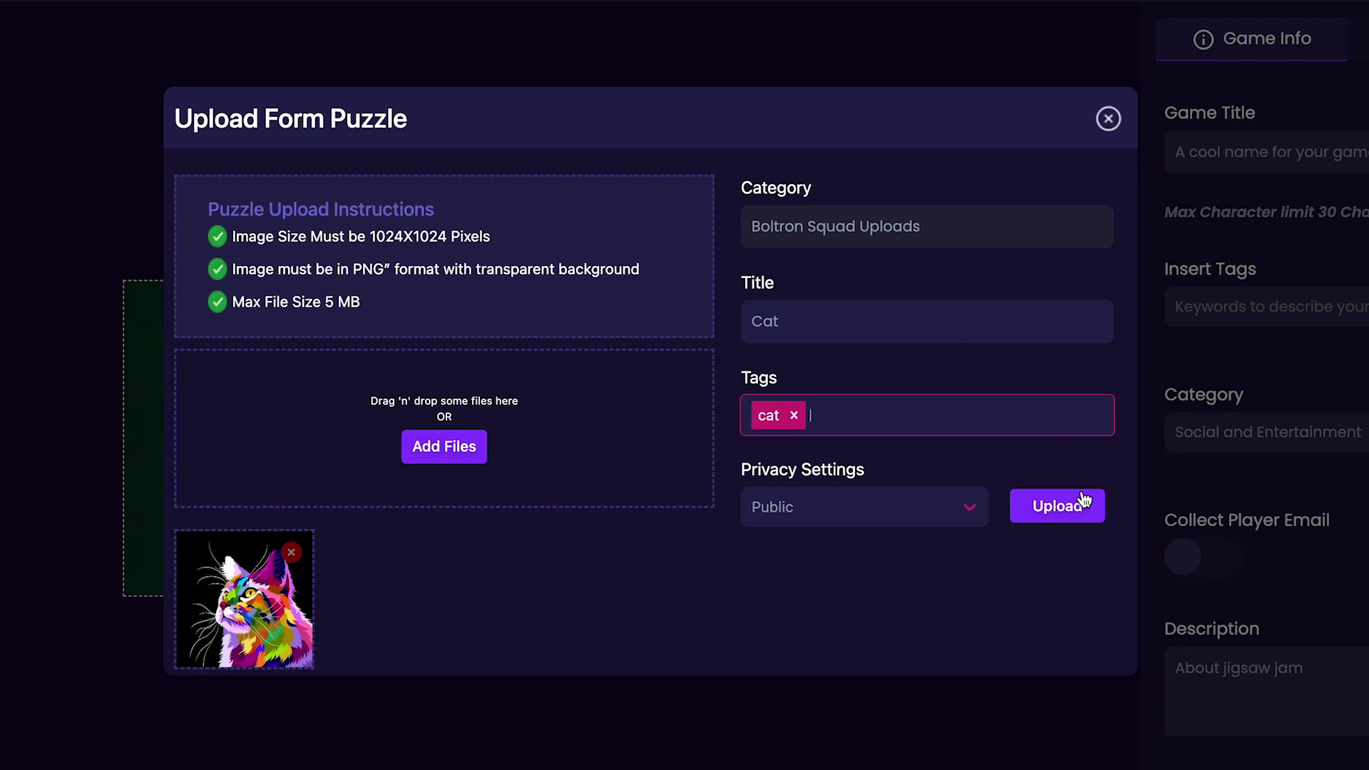
pyautogui.click(1057, 506)
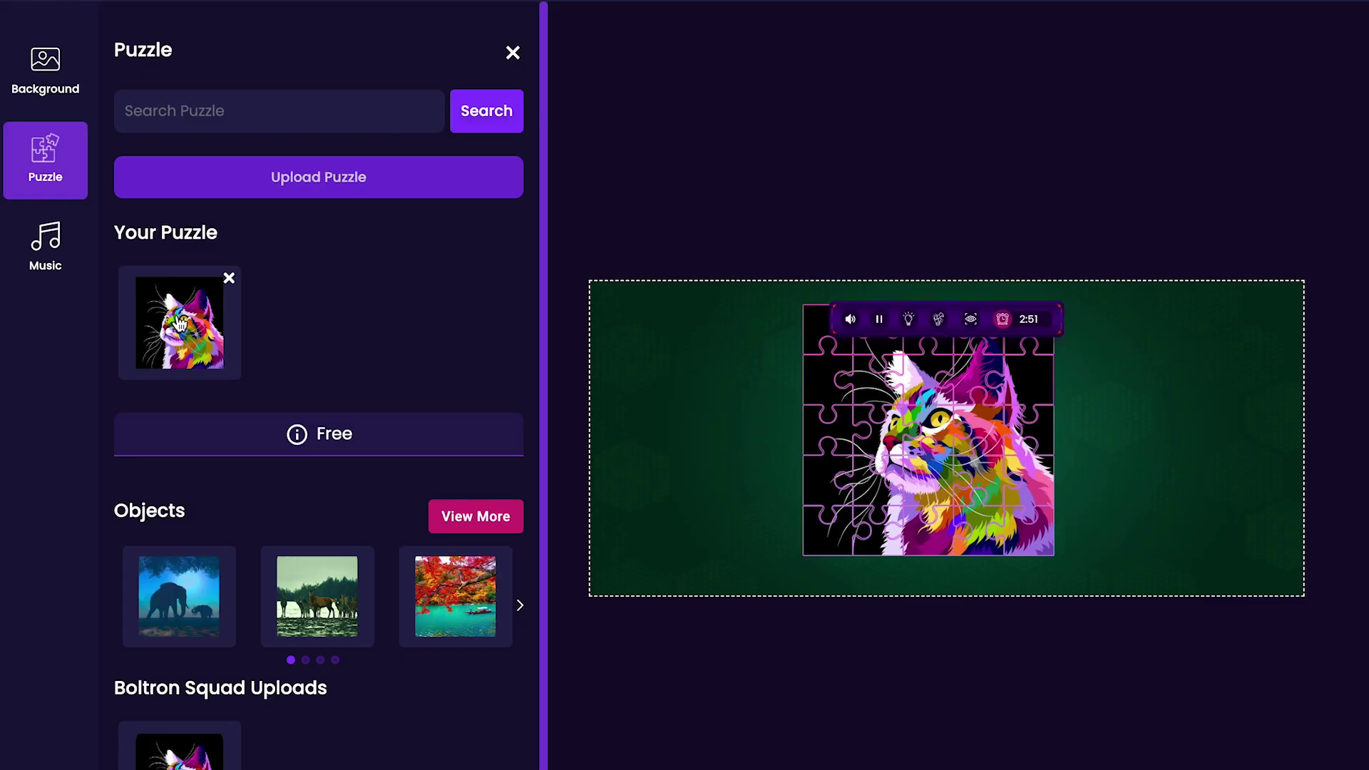
# Preview the SERIO track, then add NITELIFE as the game's background music.
pyautogui.click(64, 269)
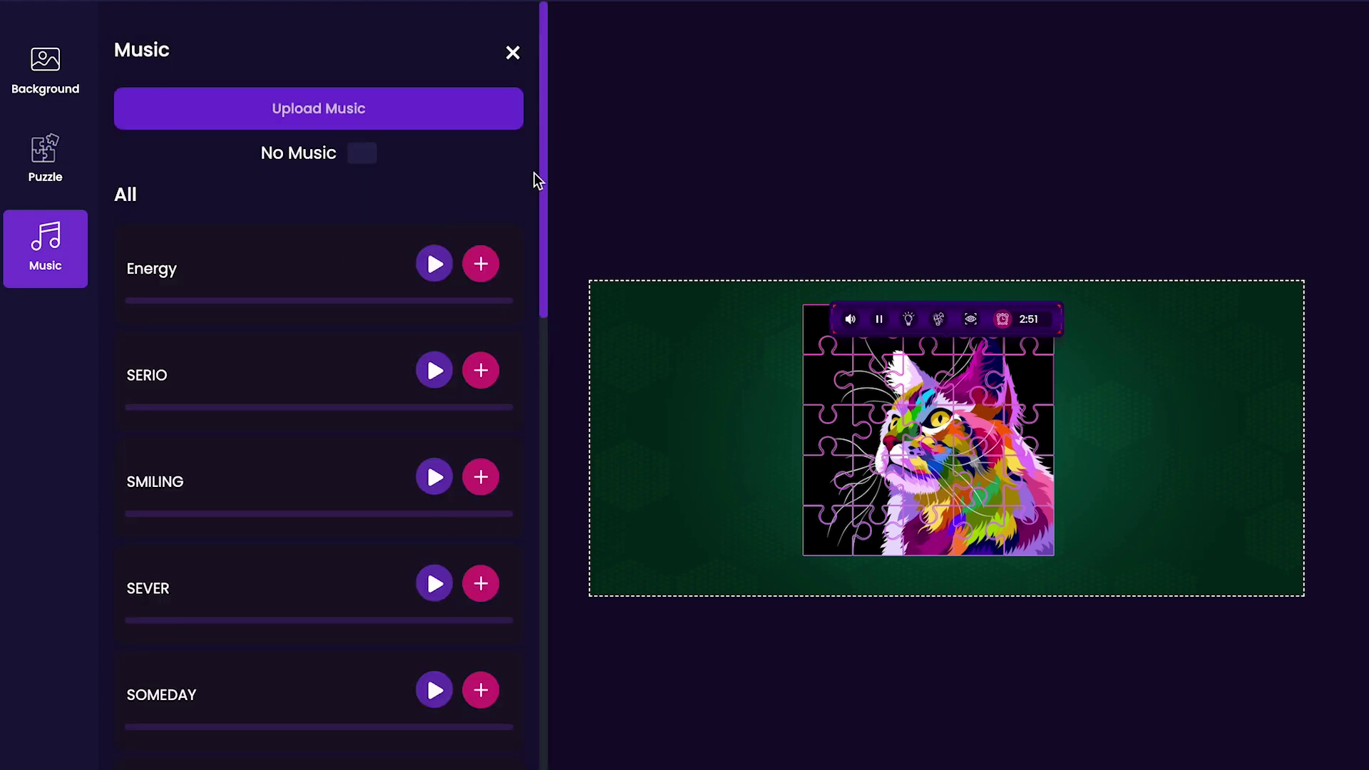
pyautogui.moveTo(544, 174); pyautogui.dragTo(540, 202)
pyautogui.click(434, 220)
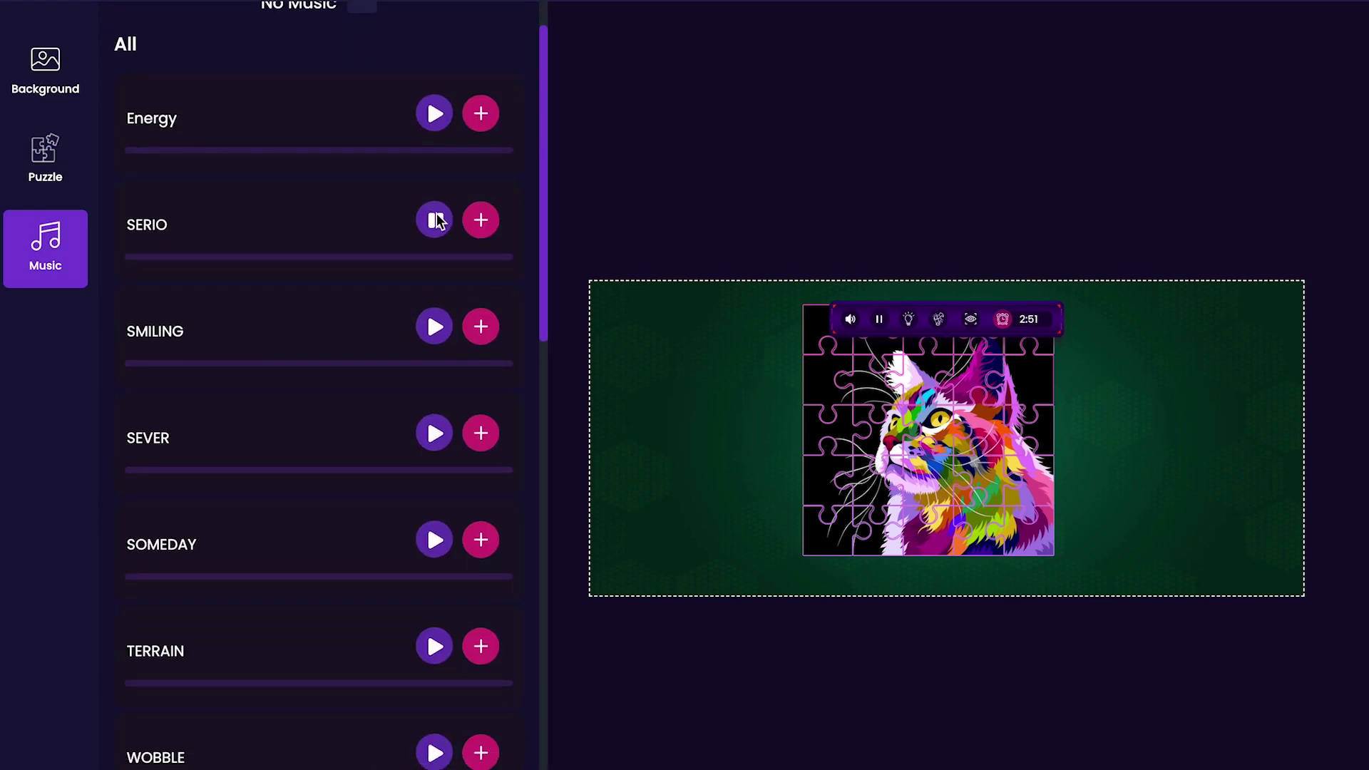
pyautogui.click(434, 220)
pyautogui.moveTo(547, 174); pyautogui.dragTo(536, 685)
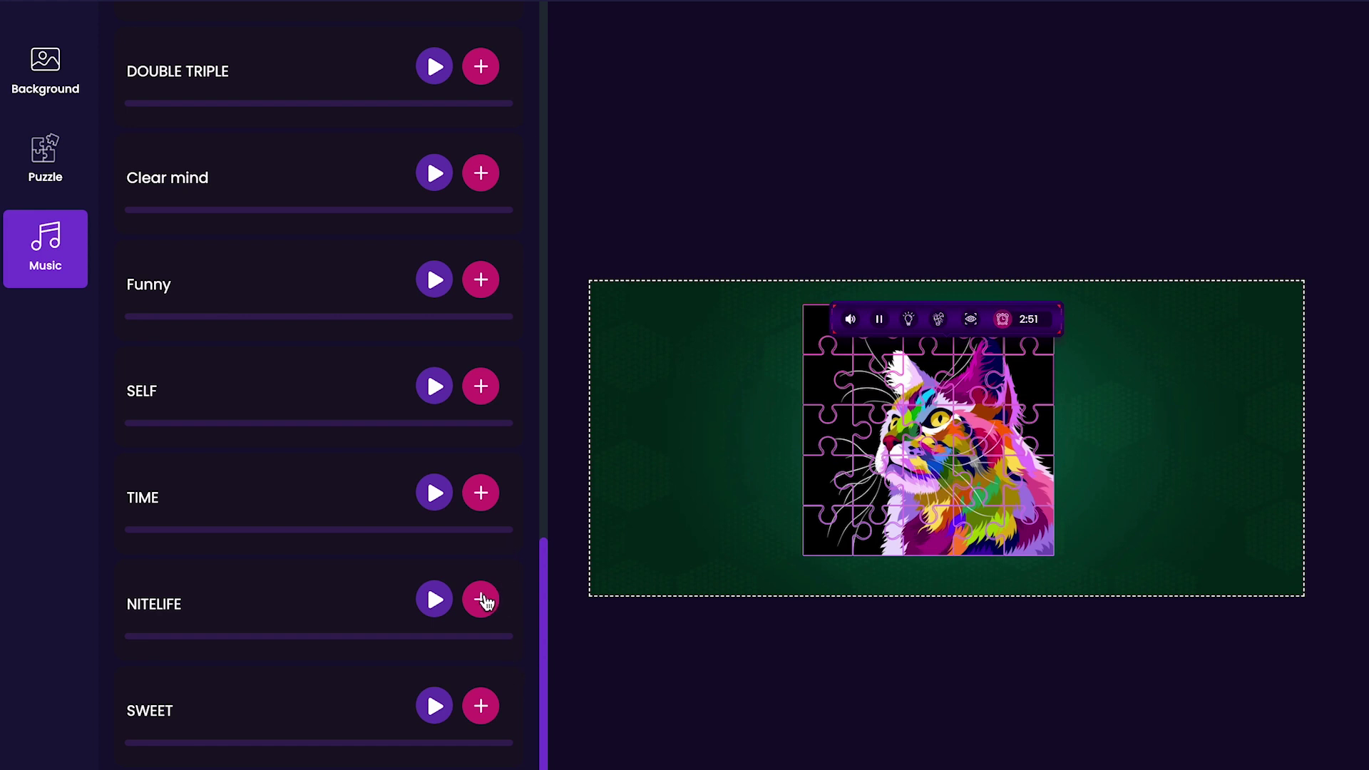
pyautogui.click(483, 601)
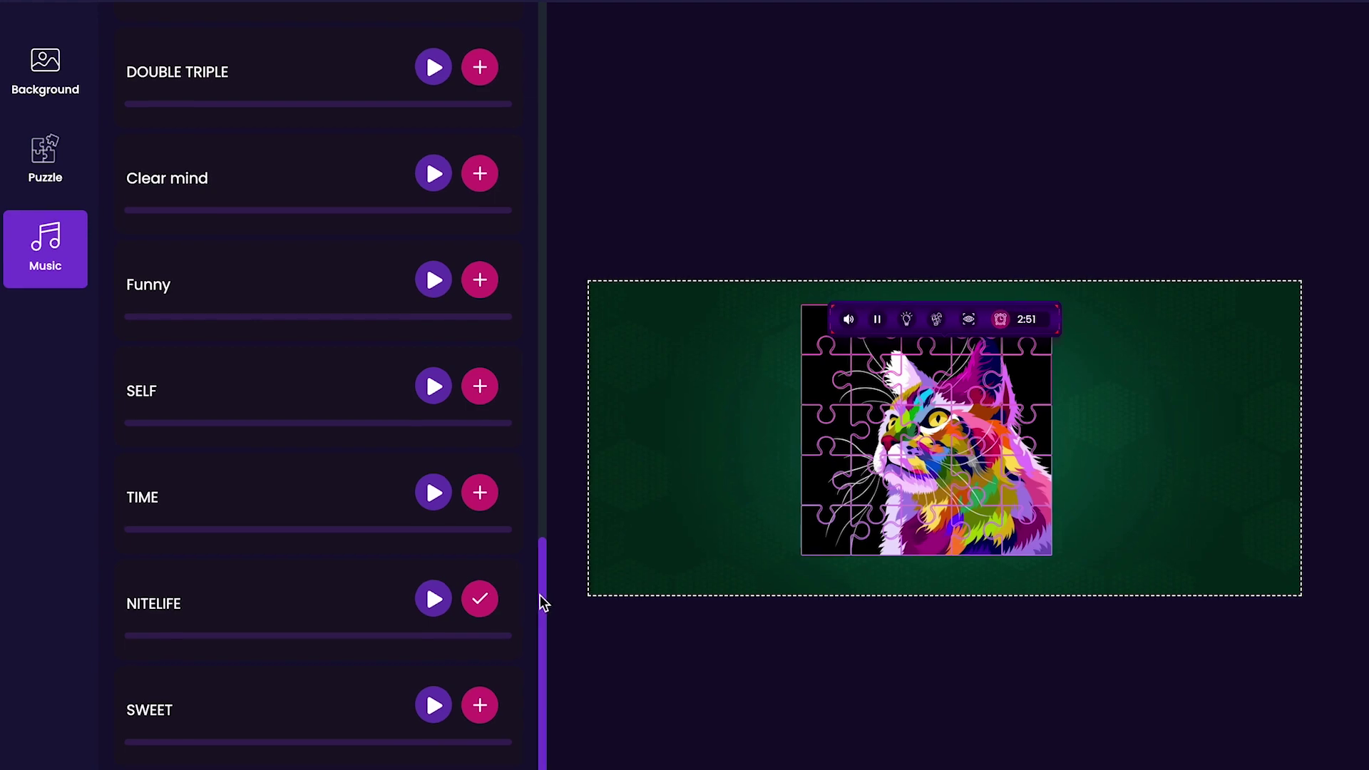
pyautogui.moveTo(525, 580); pyautogui.dragTo(468, 135)
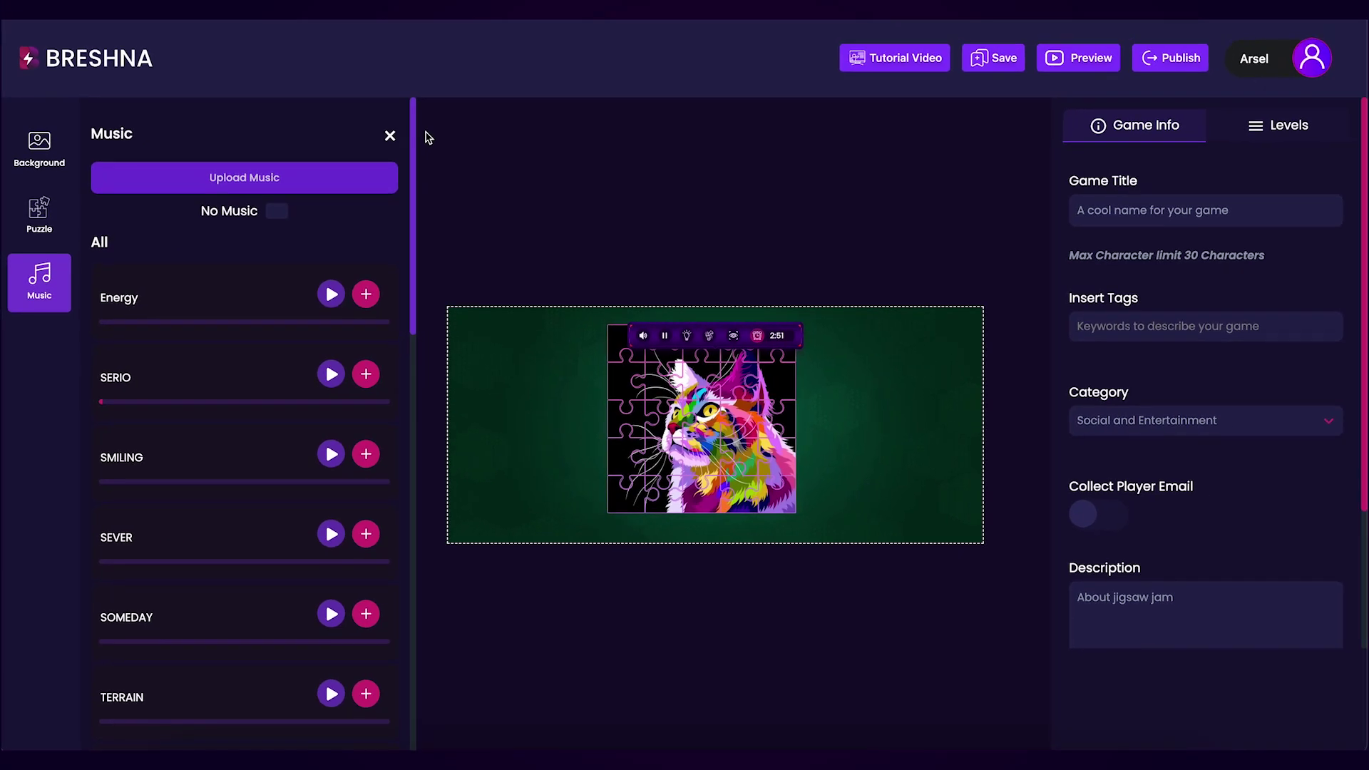
# Rename the game to 'Colorful Cat Puzzle'.
pyautogui.click(390, 136)
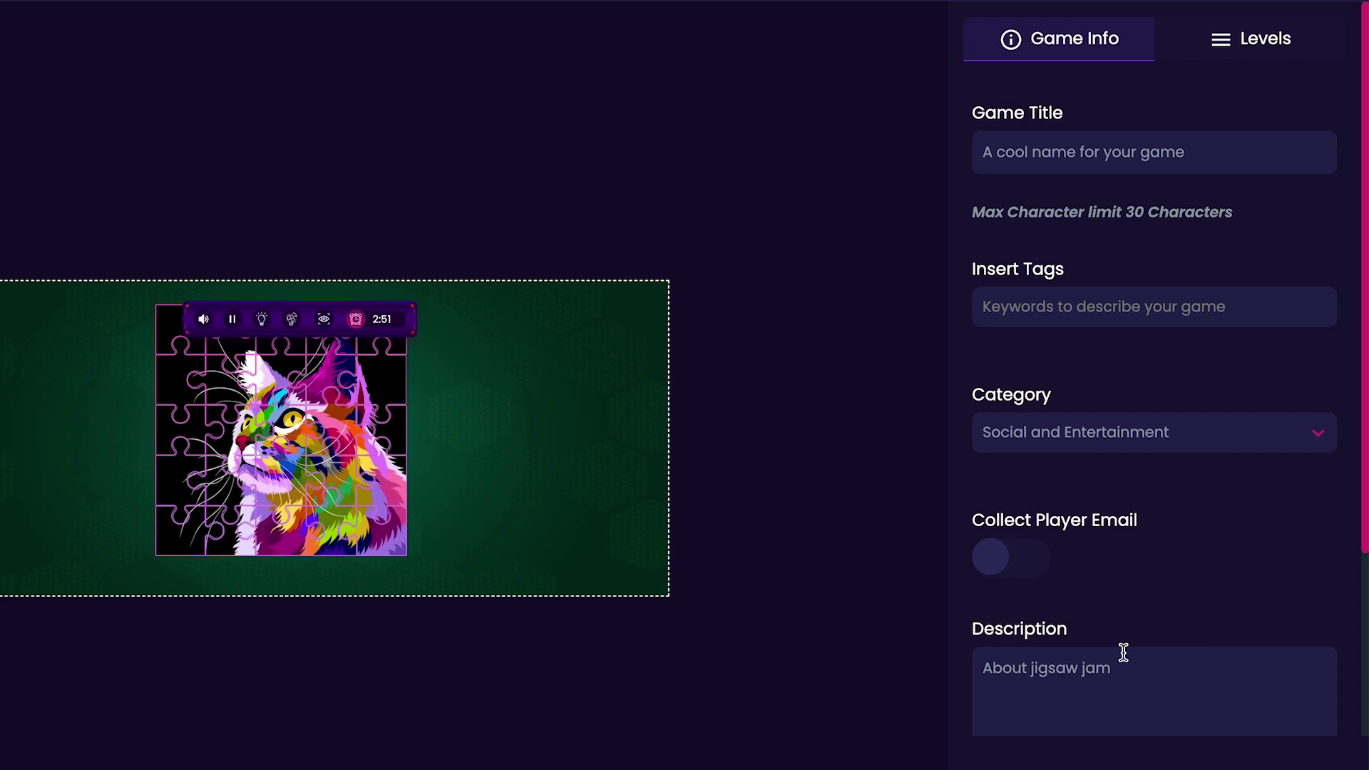
pyautogui.click(1090, 153)
pyautogui.hotkey('ctrl', 'a')
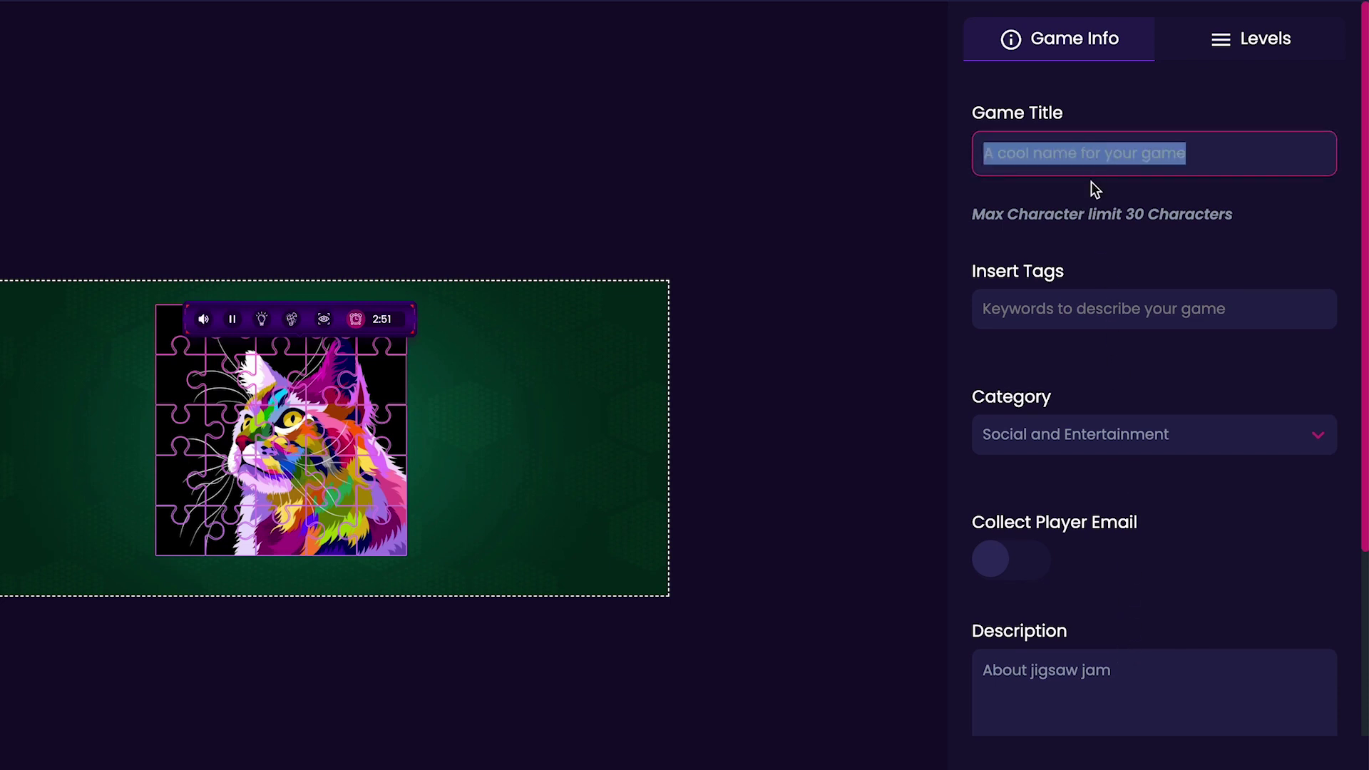
pyautogui.write('Colorful Ca')
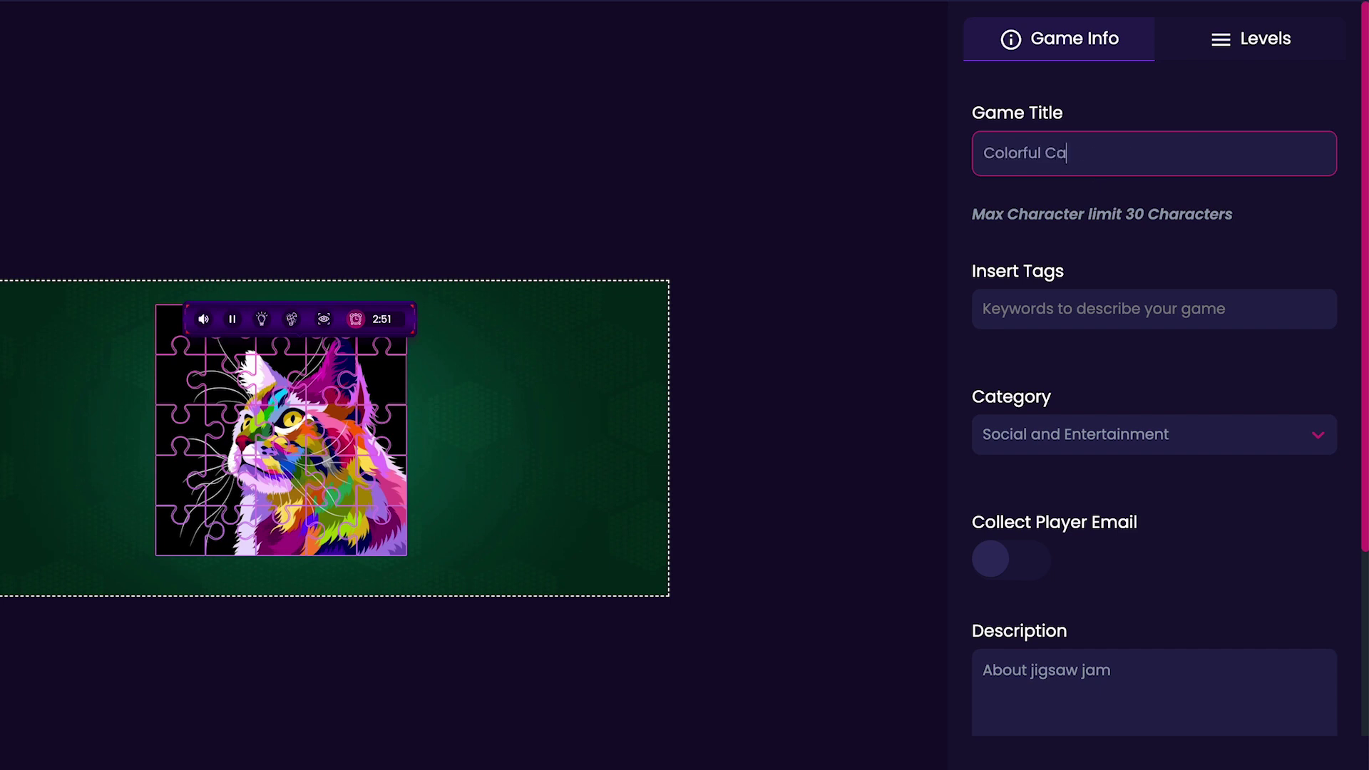
pyautogui.write('t Puzzle')
pyautogui.click(1101, 271)
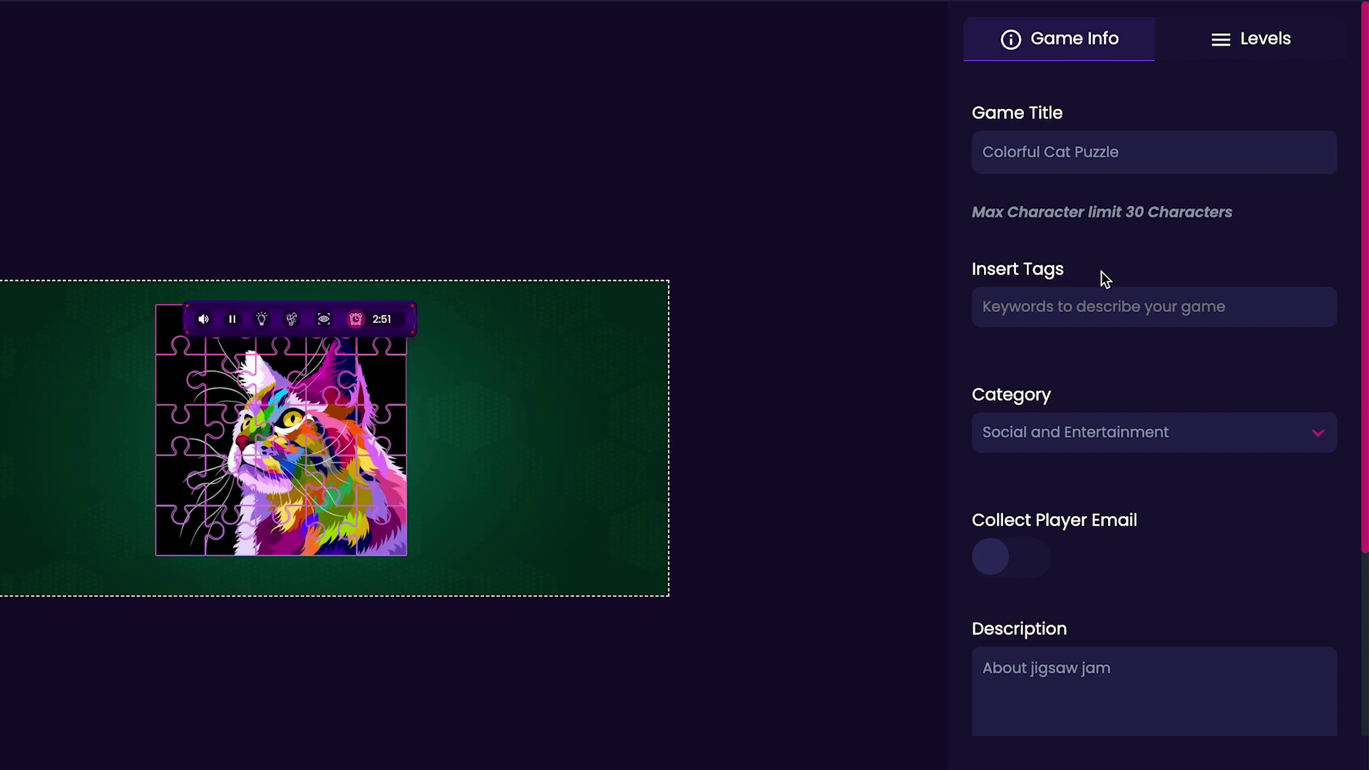
# Add the game tags Cat, Animals and Art.
pyautogui.click(1104, 307)
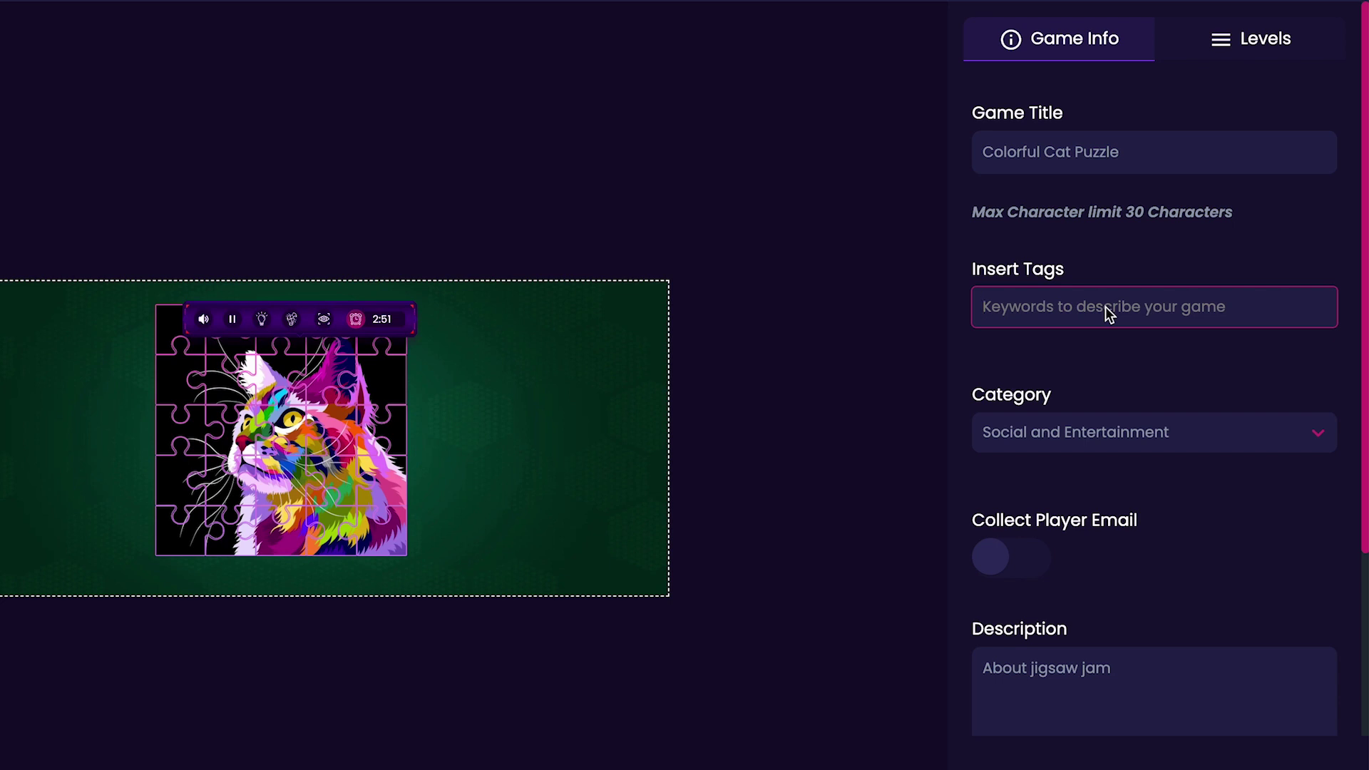
pyautogui.write('Cat')
pyautogui.press('Return')
pyautogui.write('Animals')
pyautogui.press('Return')
pyautogui.write('Art')
pyautogui.press('Return')
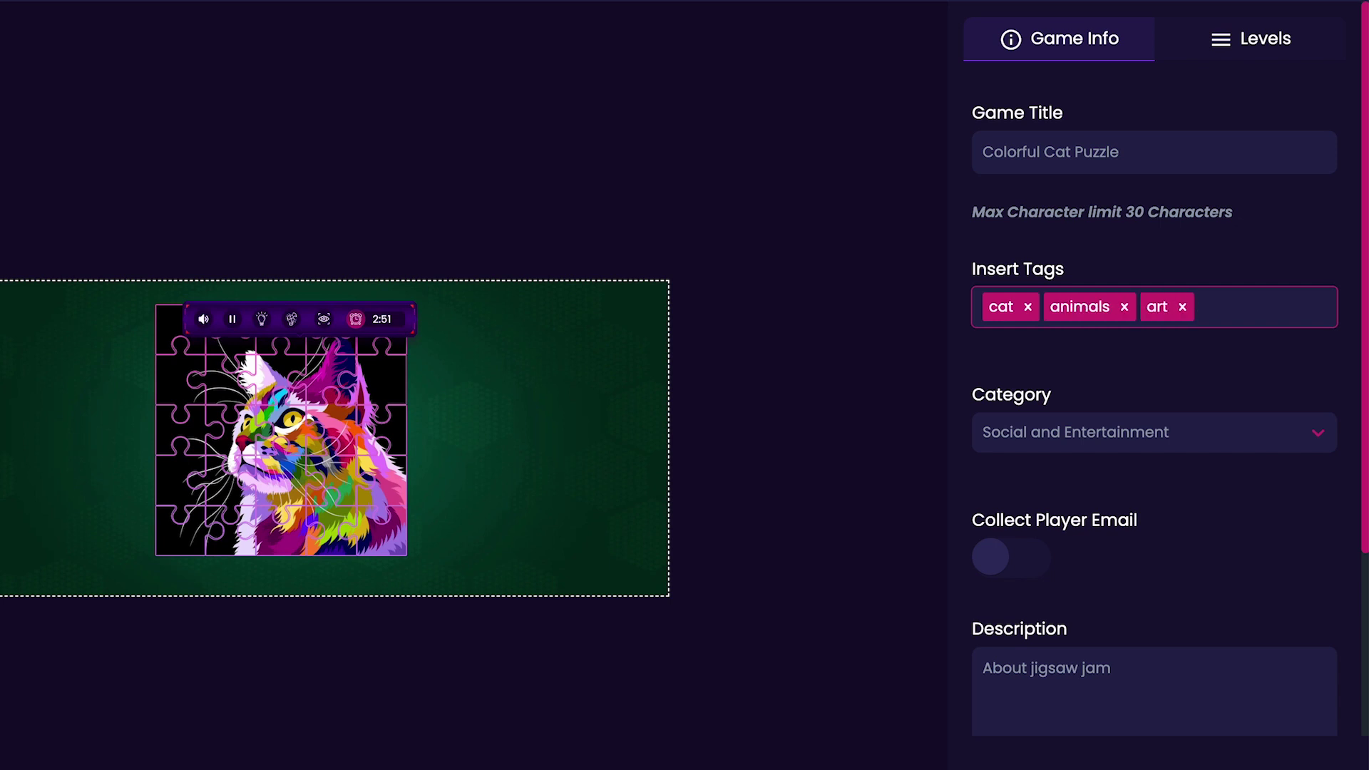
# Keep Social and Entertainment as the category and leave player email collection off.
pyautogui.click(1113, 428)
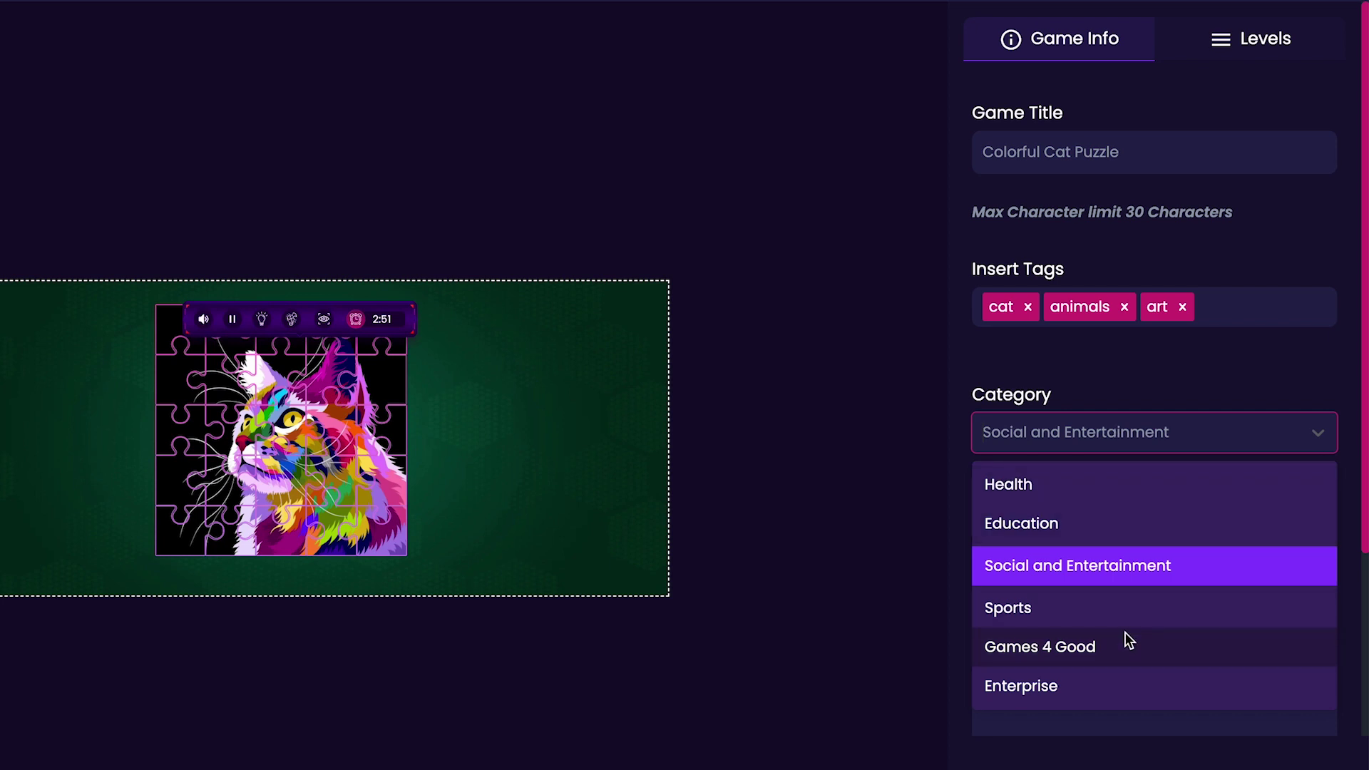
pyautogui.click(1117, 574)
pyautogui.click(1041, 564)
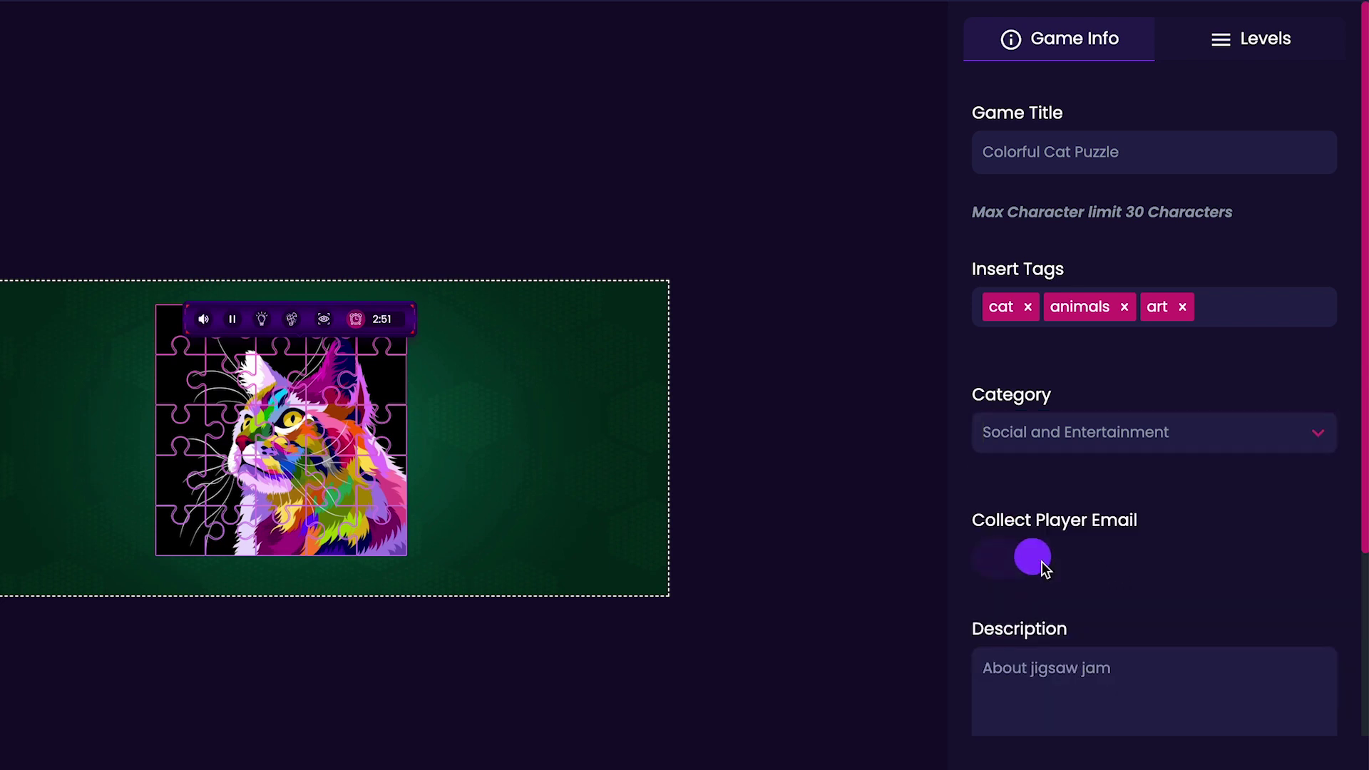
pyautogui.click(1040, 563)
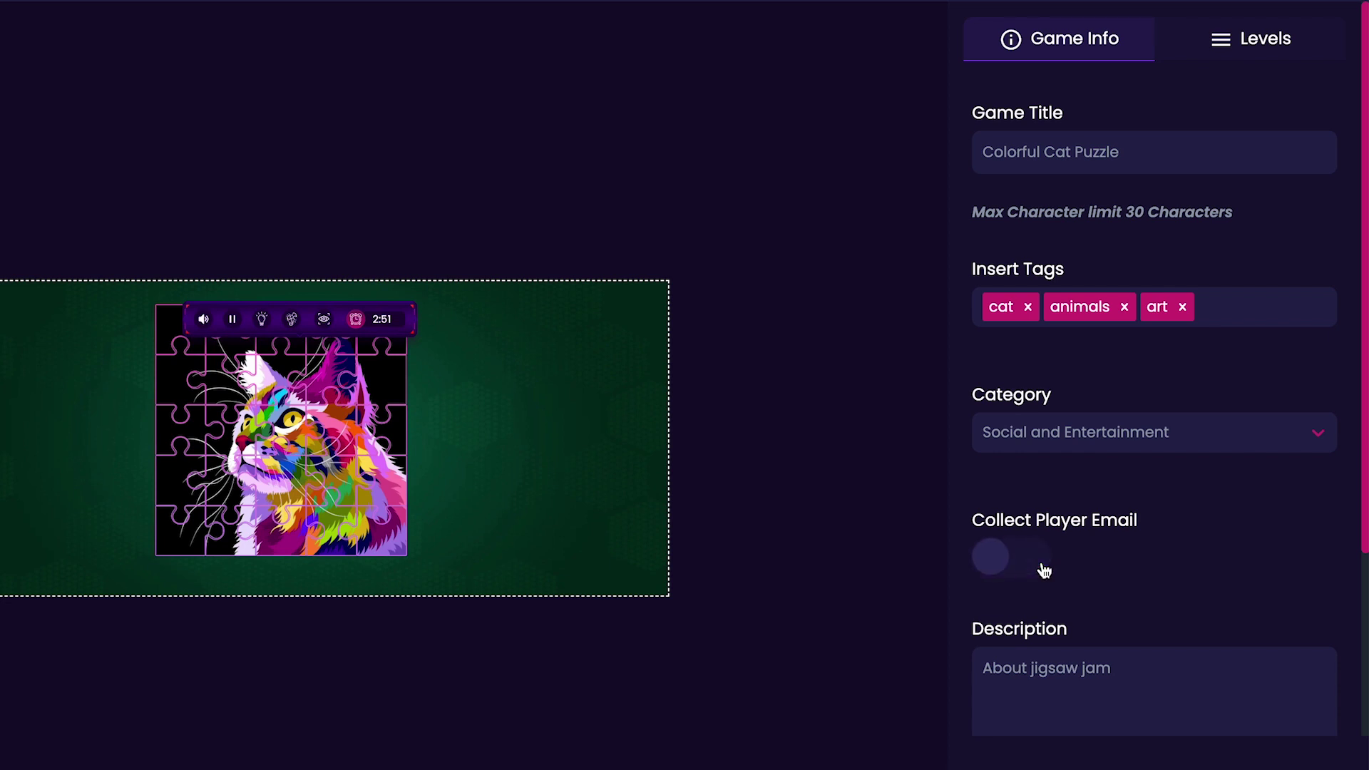
# Replace the description with 'Colorful cat puzzle by' followed by the creator's name.
pyautogui.scroll(-3, 1043, 571)
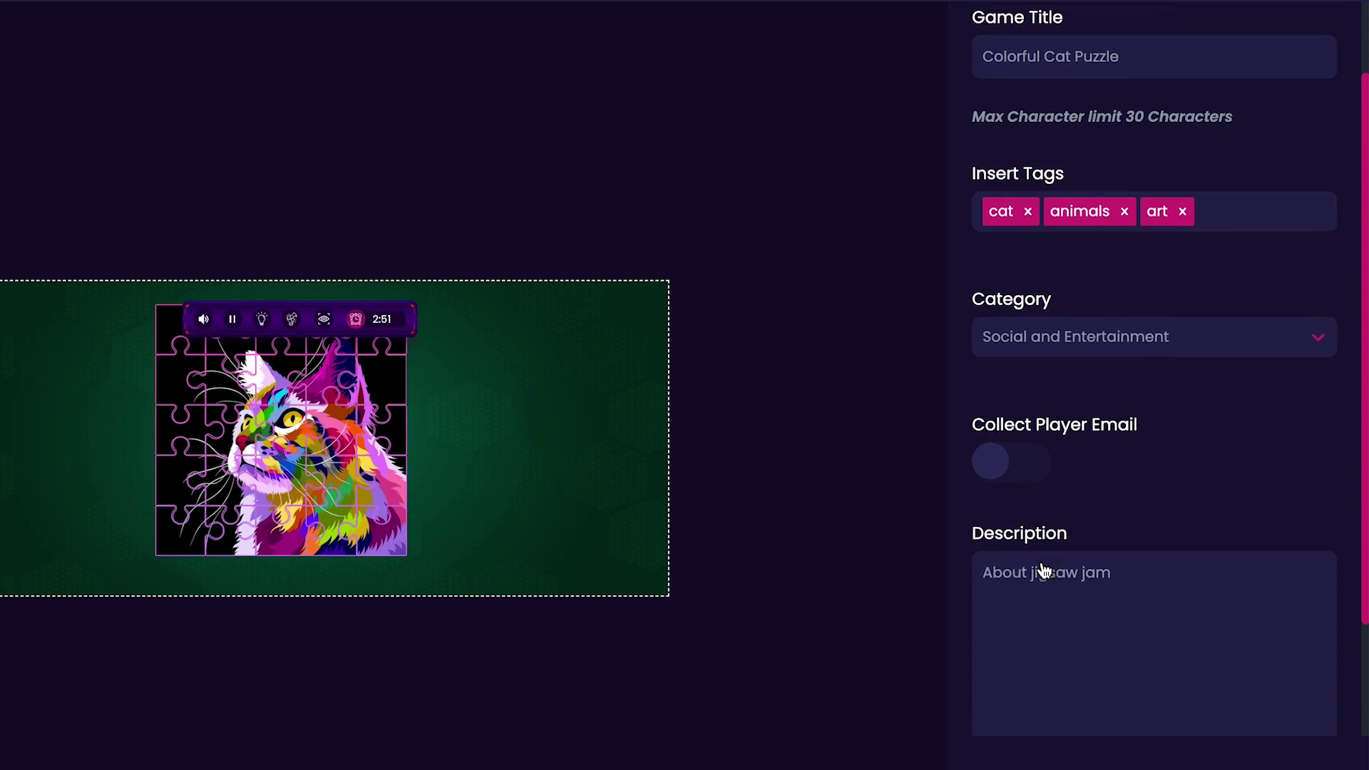
pyautogui.tripleClick(1043, 504)
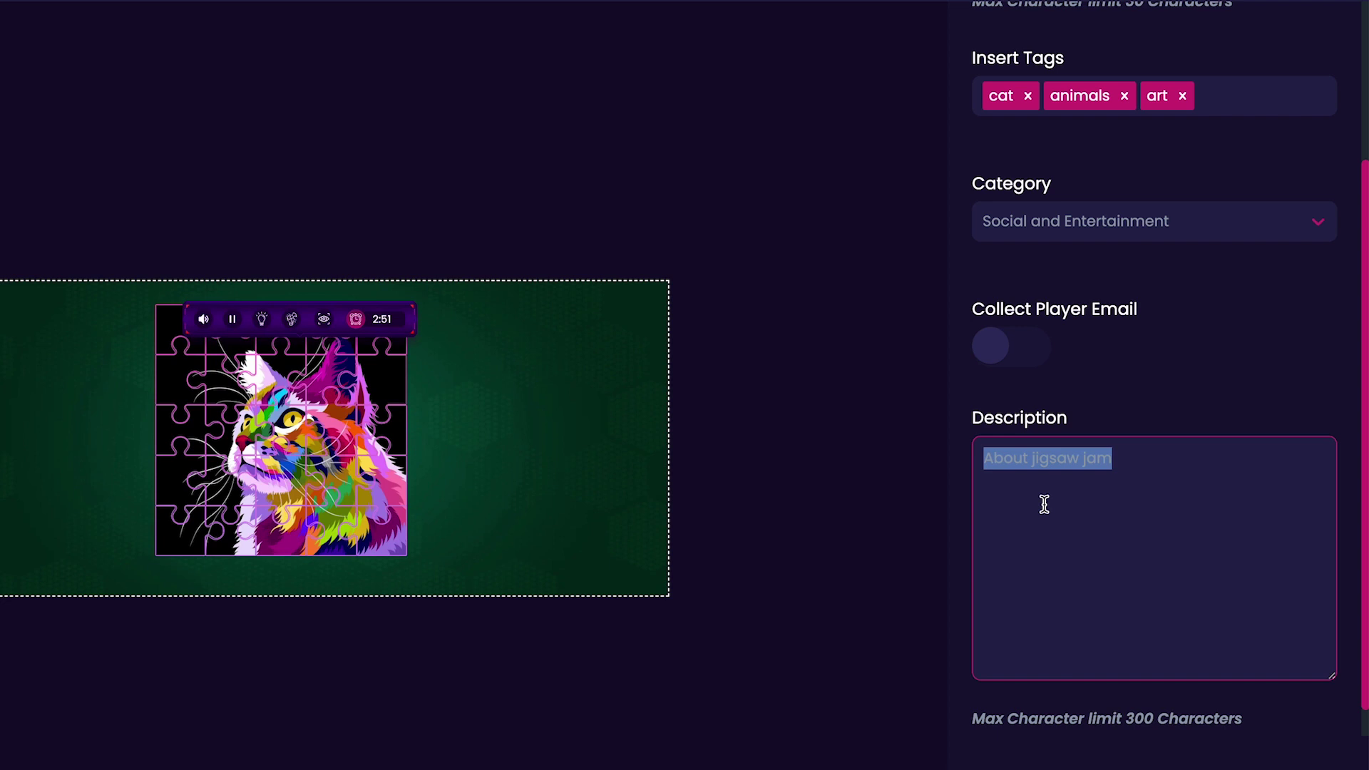
pyautogui.write('Co')
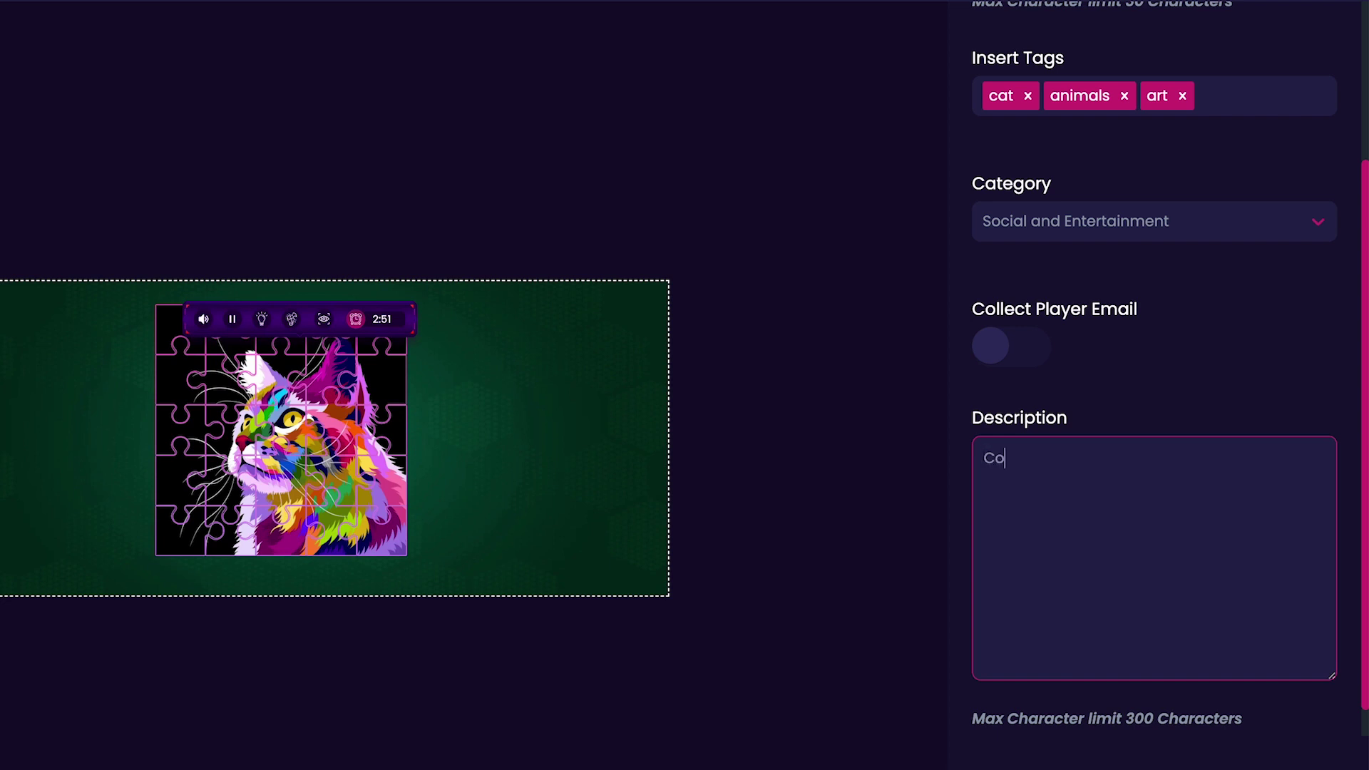
pyautogui.write('lorful cat puzzle by Co')
pyautogui.press('BackSpace')
pyautogui.write('uddleofdeath')
pyautogui.click(1106, 335)
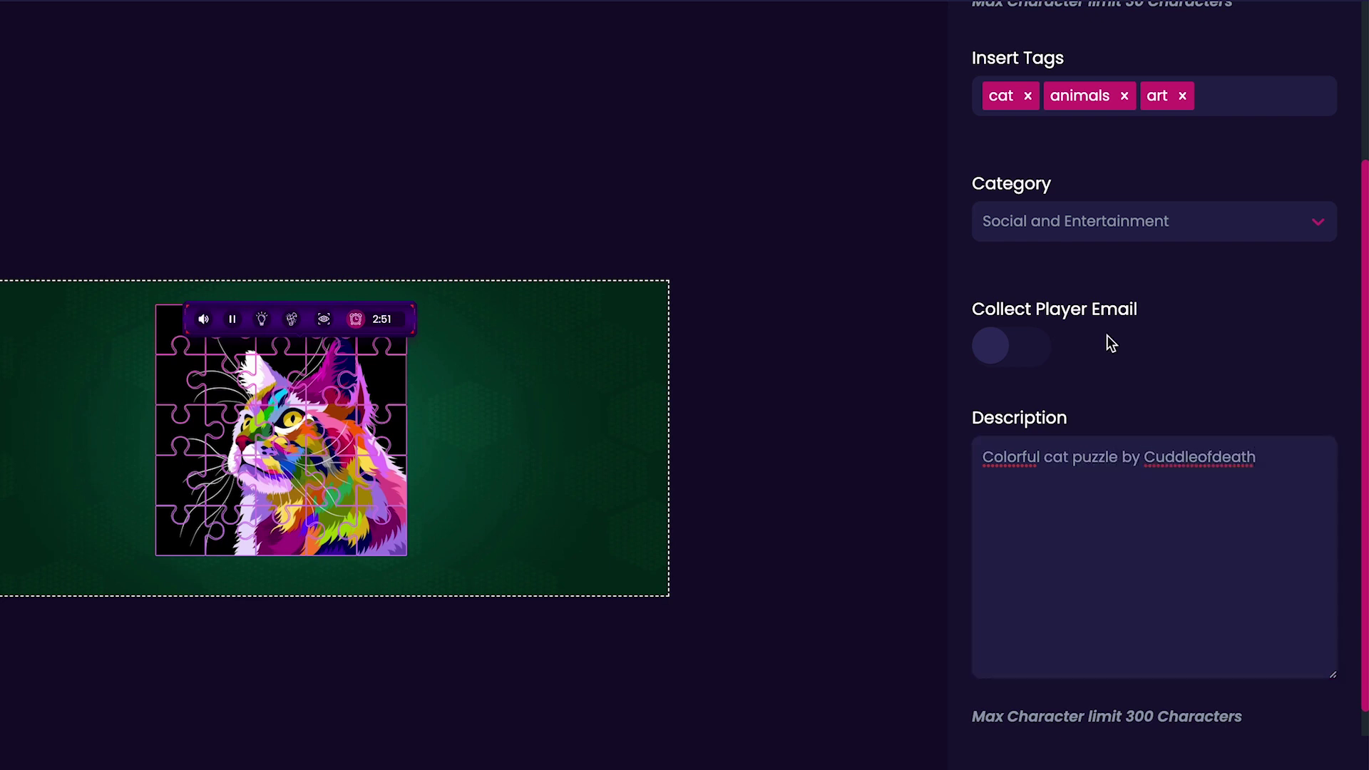
pyautogui.scroll(3, 1106, 335)
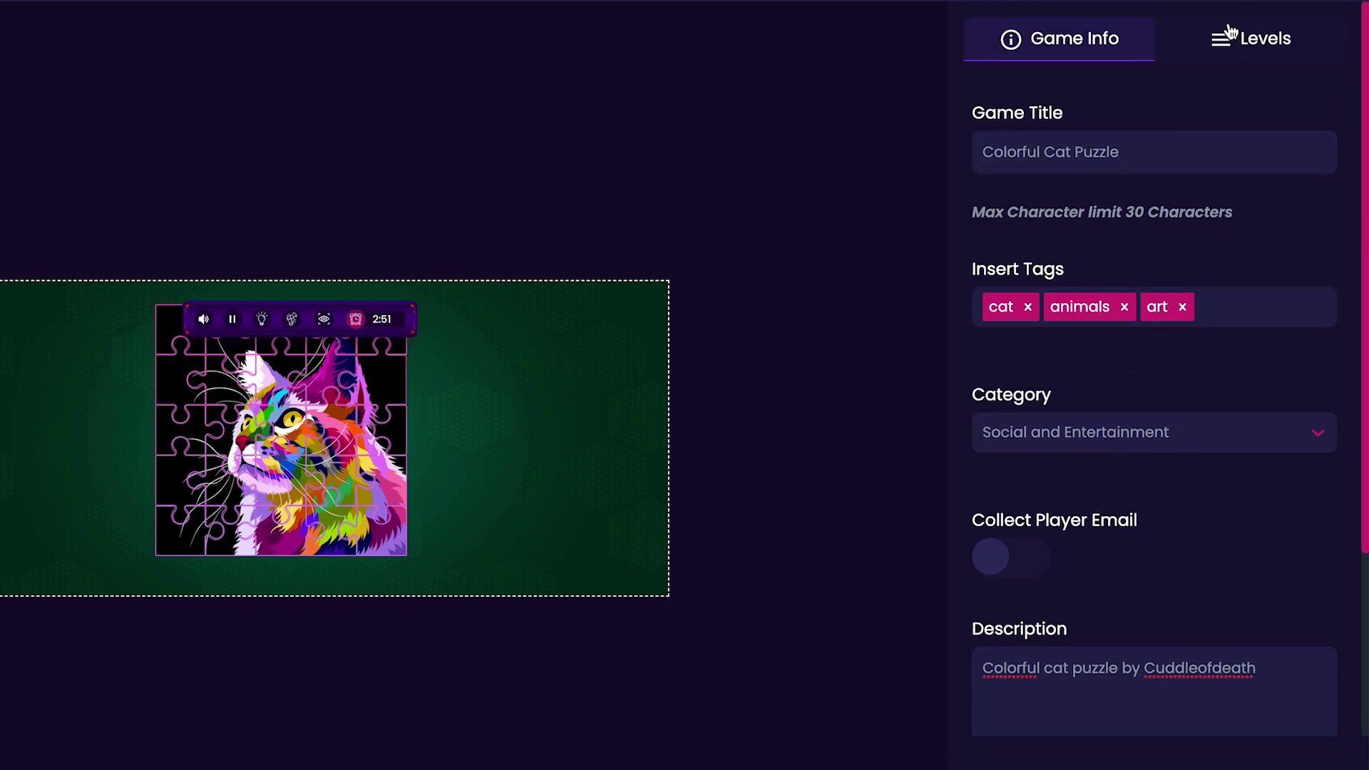
# Set the Level 1 introduction to 'Colorful Cat puzzle'.
pyautogui.click(1229, 31)
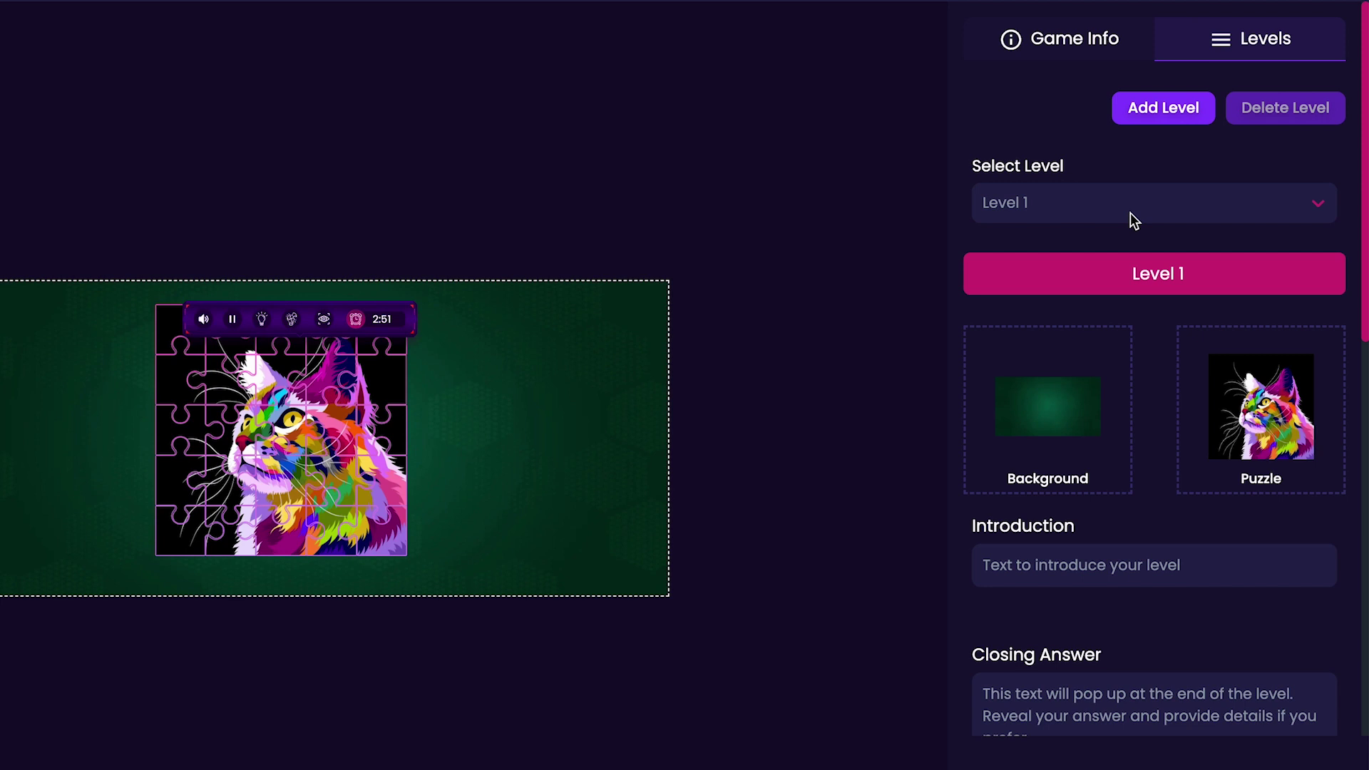
pyautogui.scroll(-2, 1131, 212)
pyautogui.scroll(-3, 1131, 212)
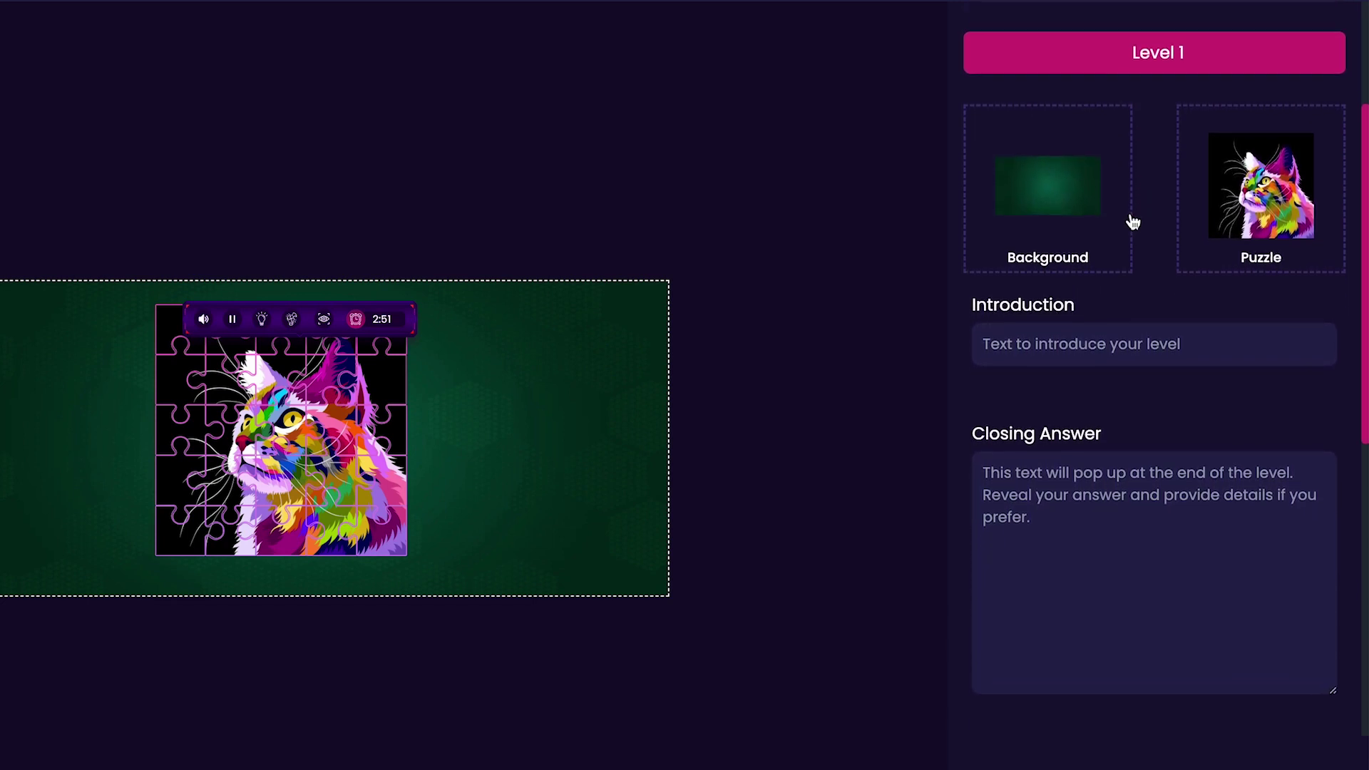
pyautogui.scroll(-1, 1131, 213)
pyautogui.click(1131, 257)
pyautogui.write('Colorful Cat puzzle')
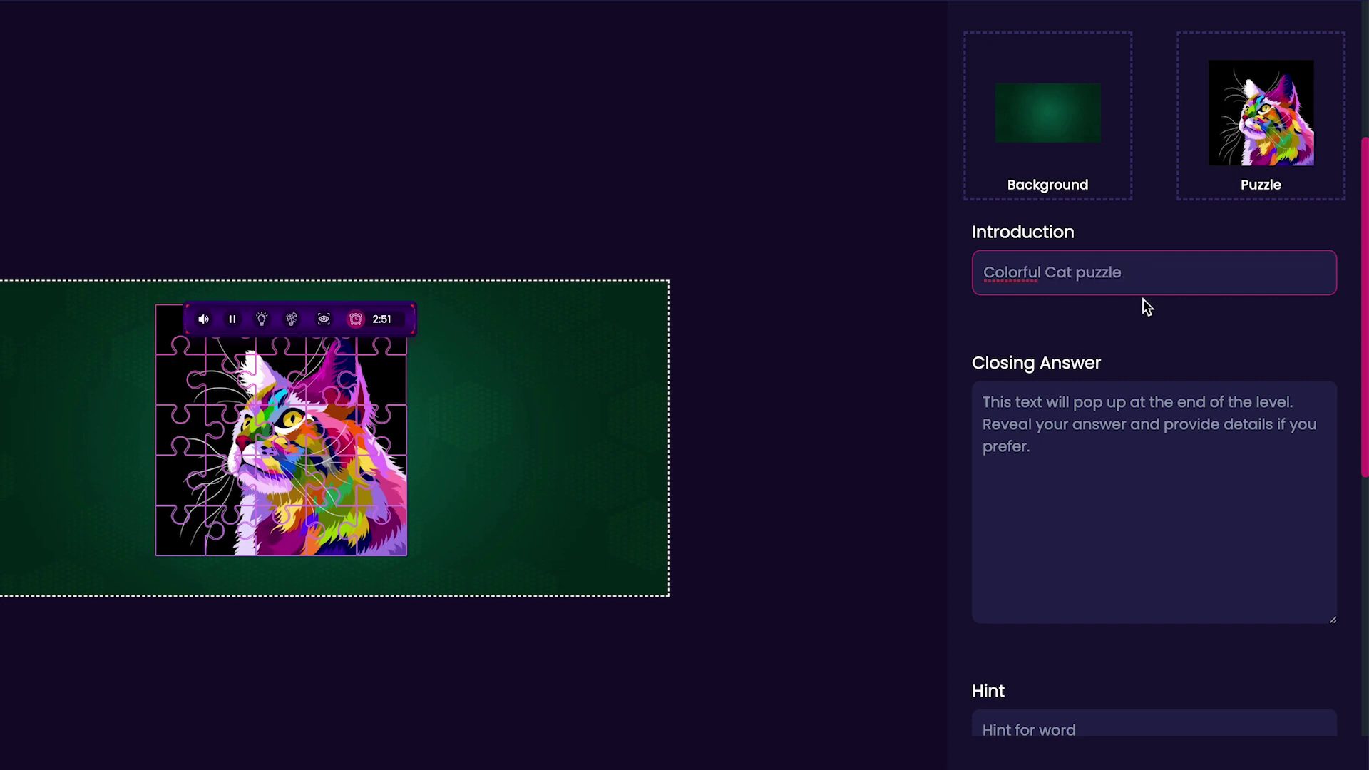
pyautogui.click(1144, 330)
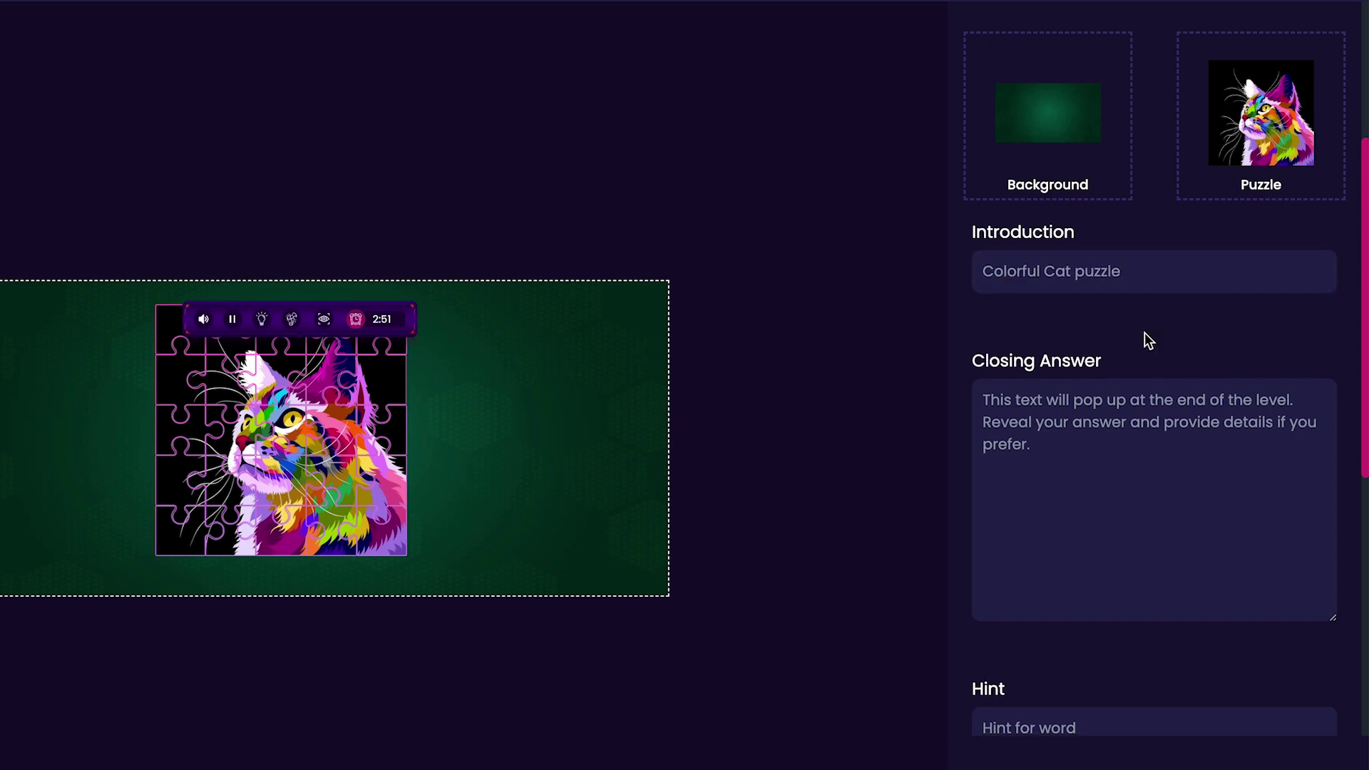
# Replace the closing answer placeholder with 'Pawsome Job!'.
pyautogui.scroll(-2, 1145, 342)
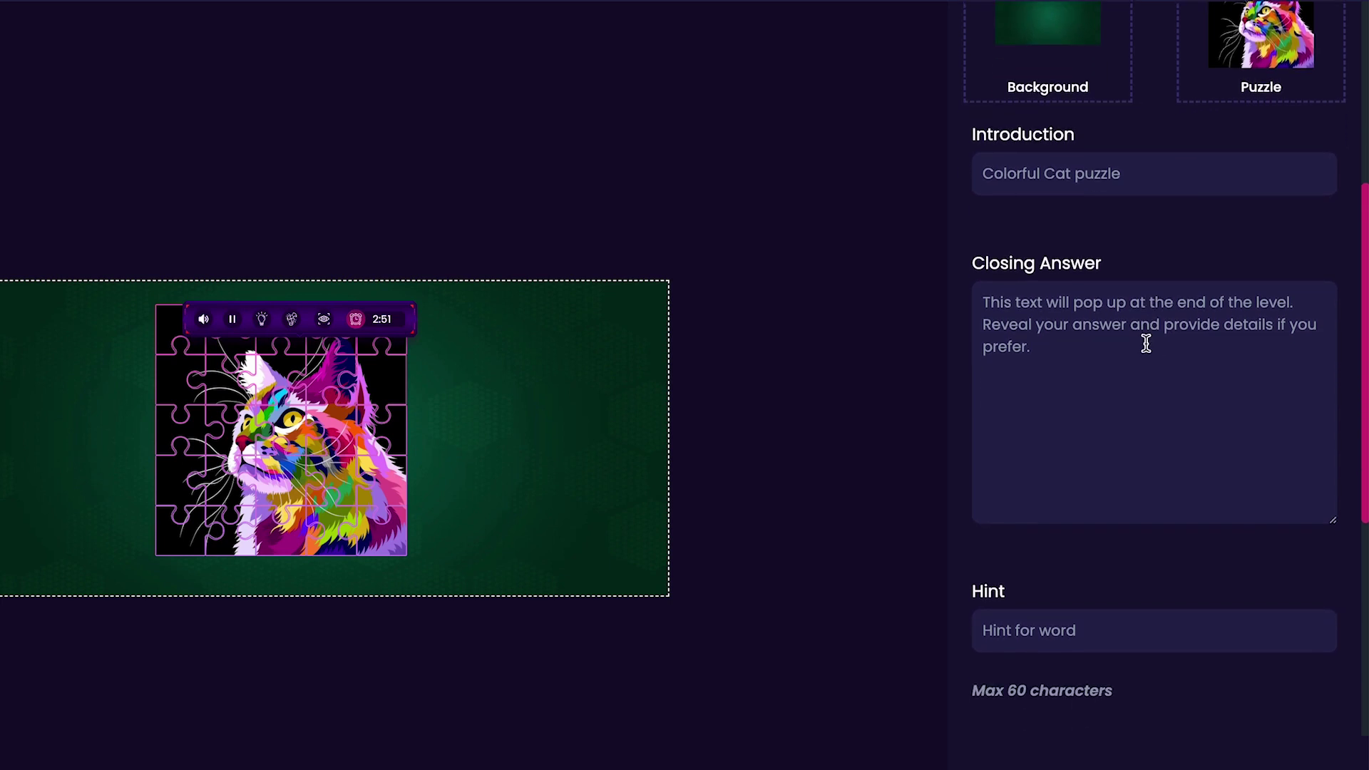
pyautogui.click(1146, 344)
pyautogui.hotkey('ctrl', 'a')
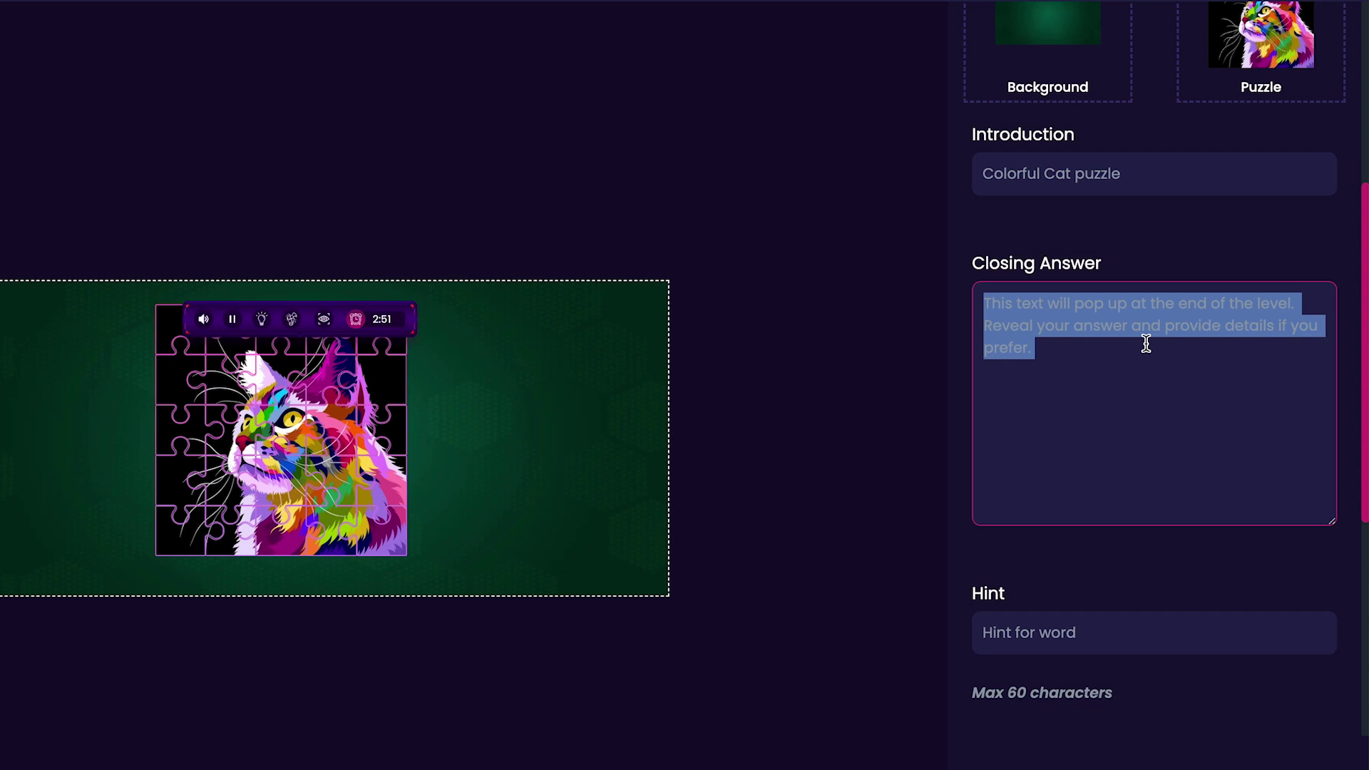
pyautogui.write('Pa')
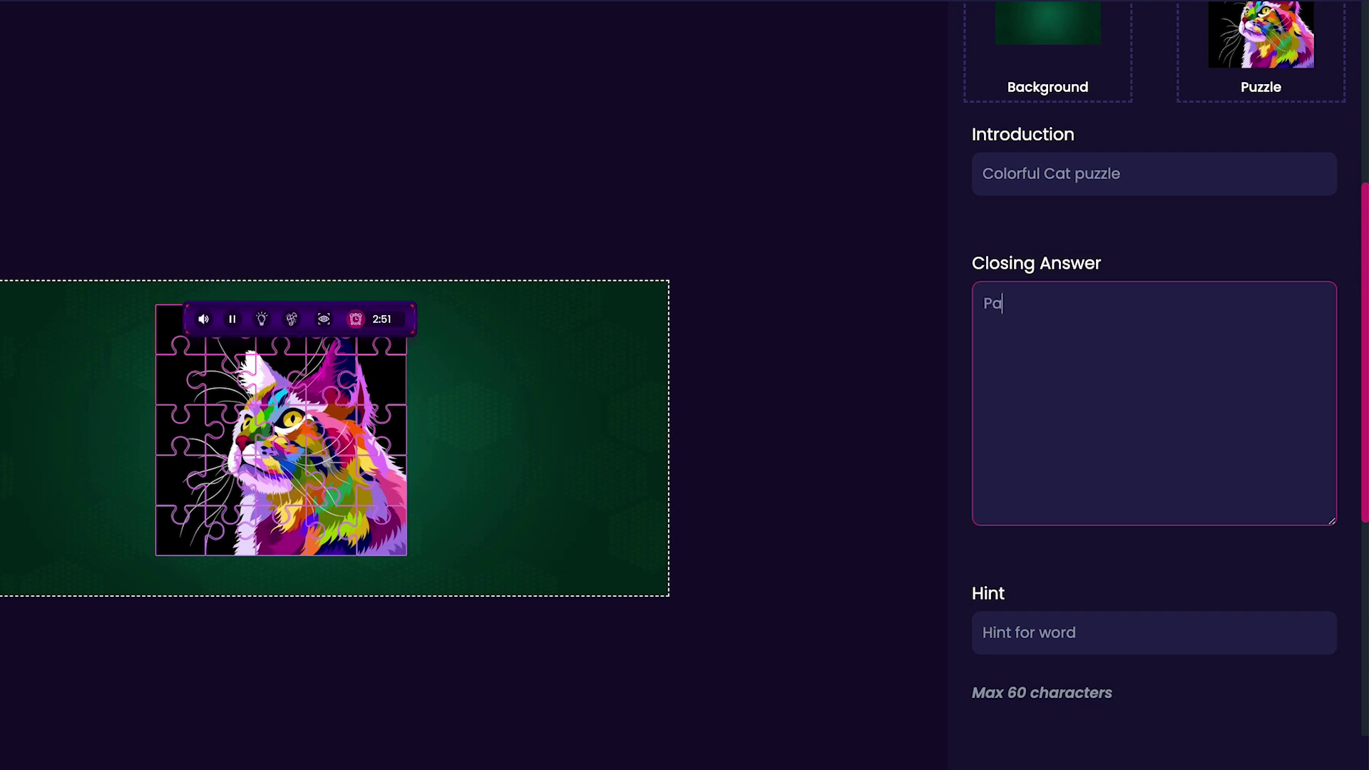
pyautogui.write('wsome Job!')
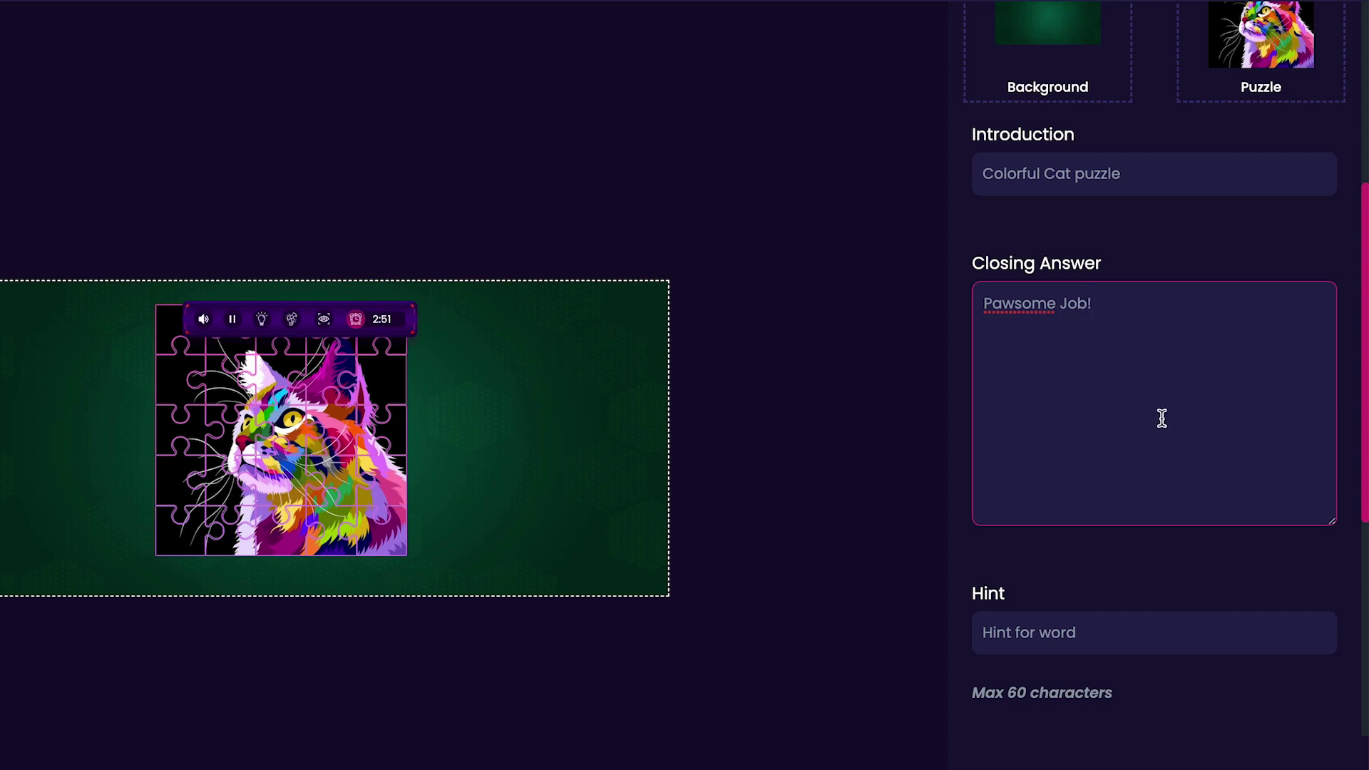
# Set the Level 1 hint to 'Colorful Cat'.
pyautogui.scroll(-5, 1195, 577)
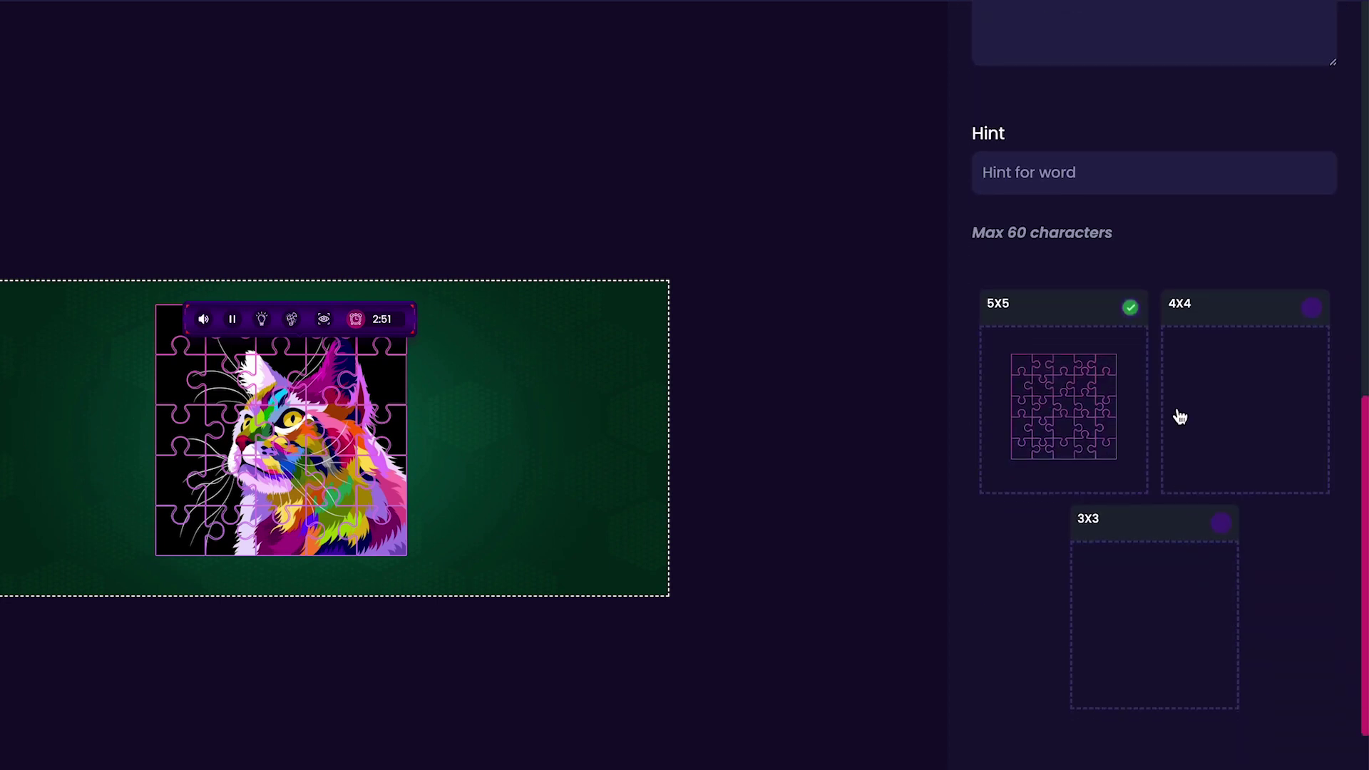
pyautogui.tripleClick(1158, 172)
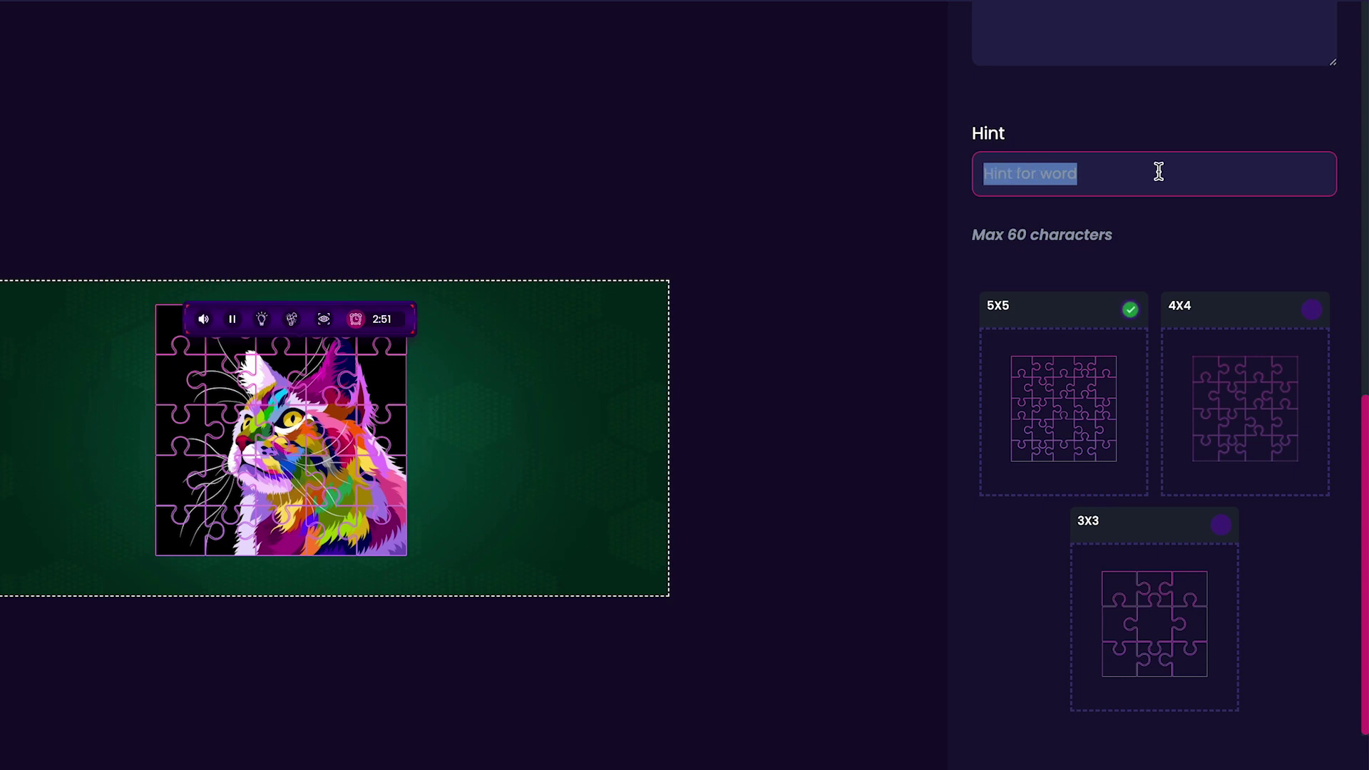
pyautogui.write('Colorful')
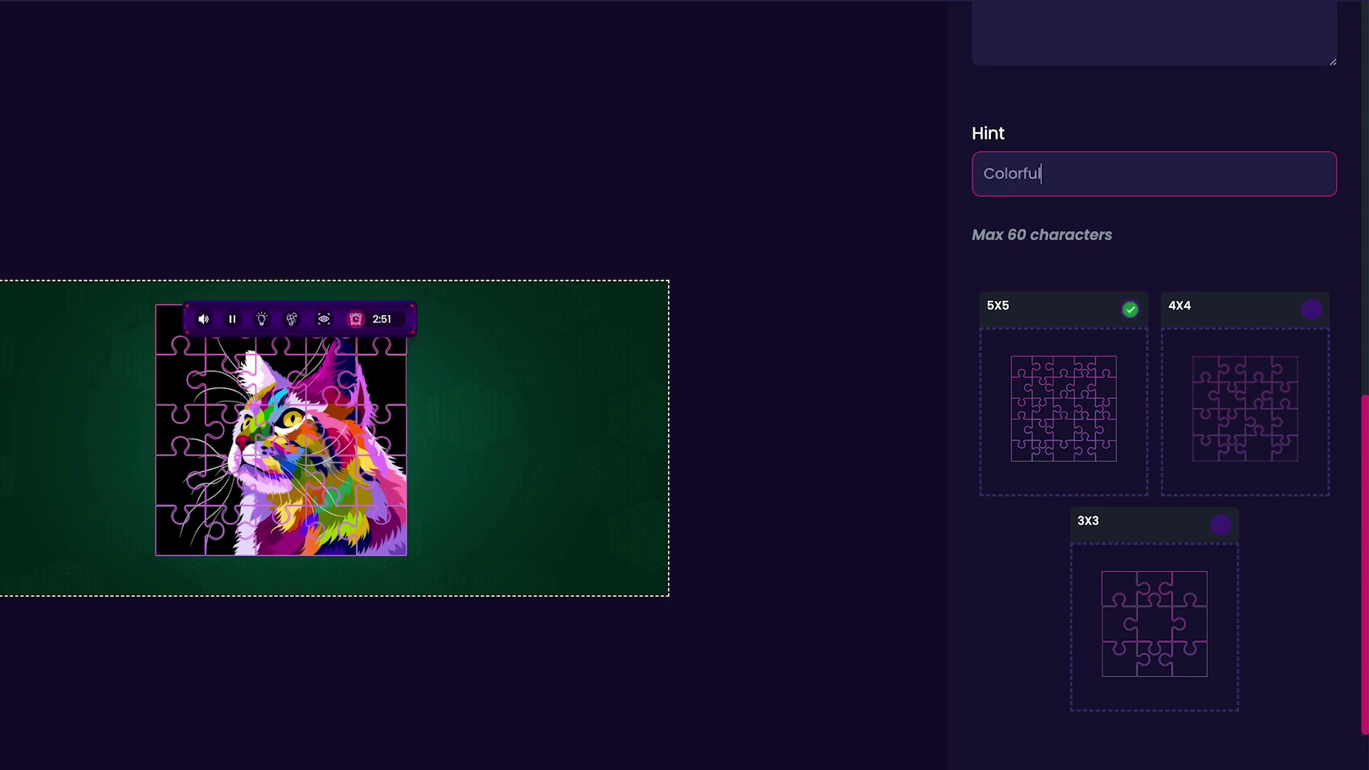
pyautogui.write(' Cat')
pyautogui.click(1153, 337)
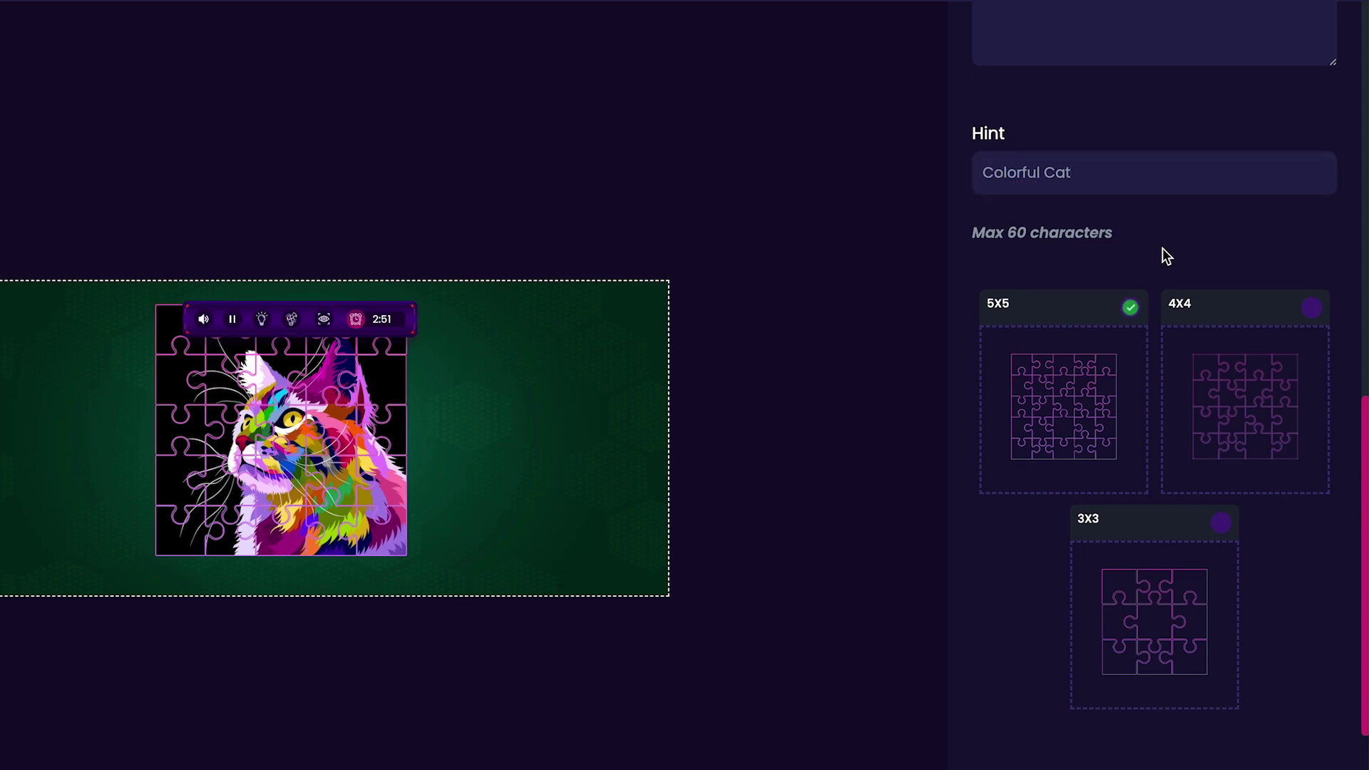
# Make the level's puzzle a 4X4 grid.
pyautogui.click(1221, 525)
pyautogui.click(1309, 309)
pyautogui.click(1131, 311)
pyautogui.click(1299, 313)
# Publish the Colorful Cat Puzzle game.
pyautogui.scroll(10, 1299, 314)
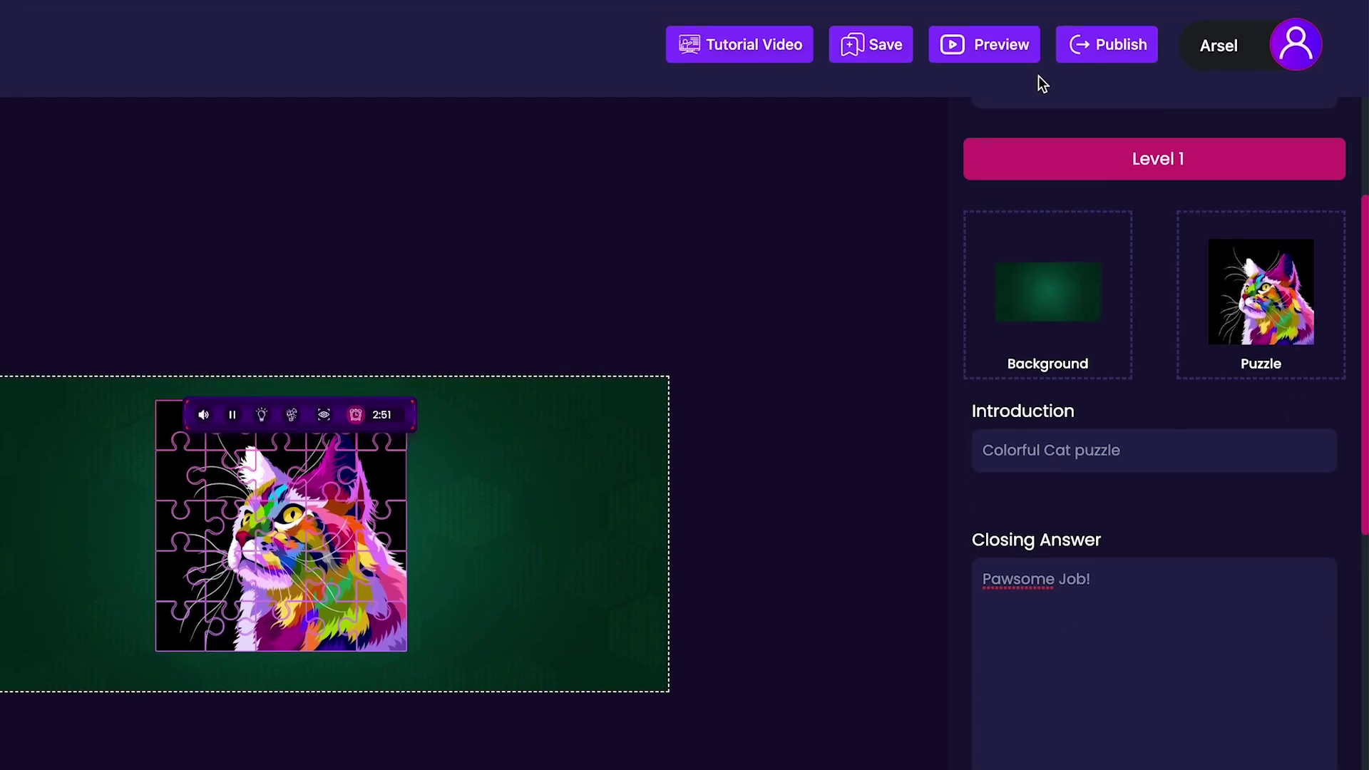
pyautogui.click(1069, 55)
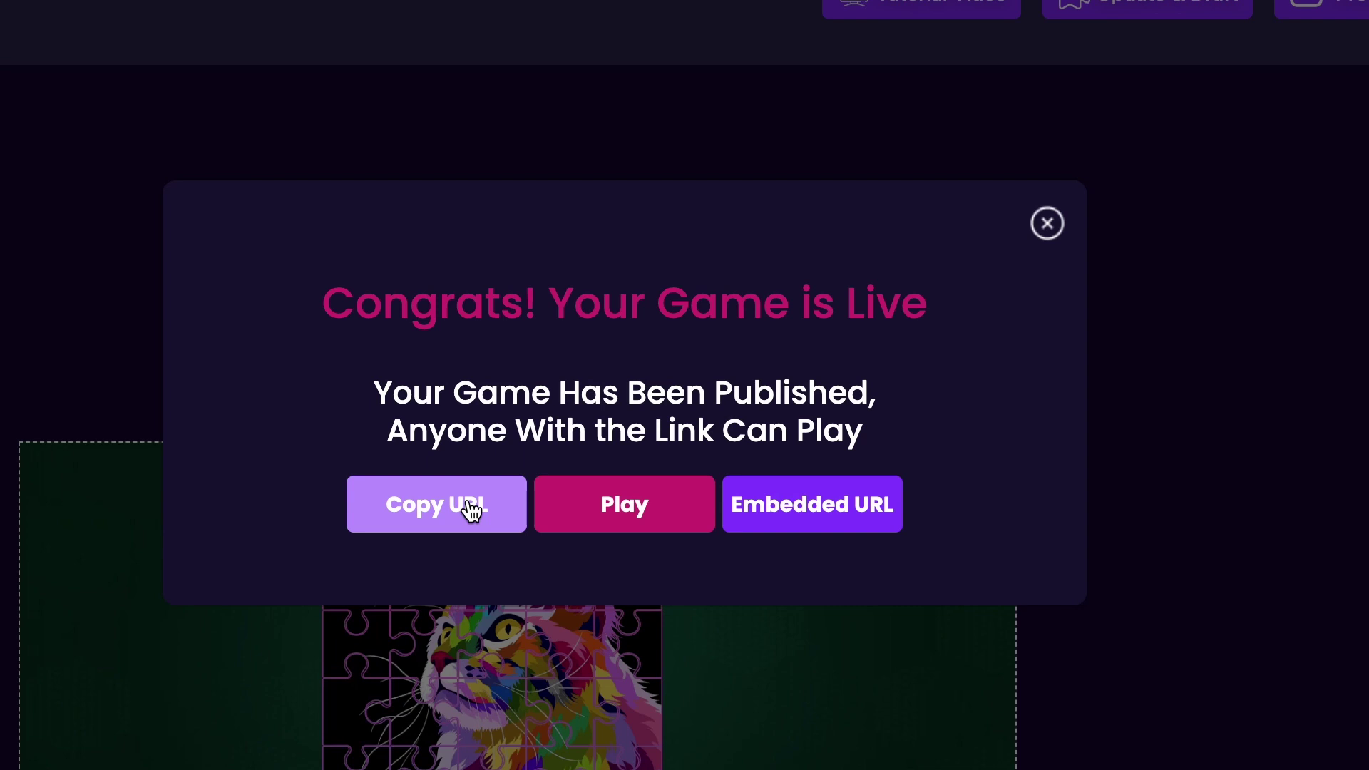
# Start the published game in Timed Challenge mode and begin the level.
pyautogui.click(640, 508)
pyautogui.click(753, 510)
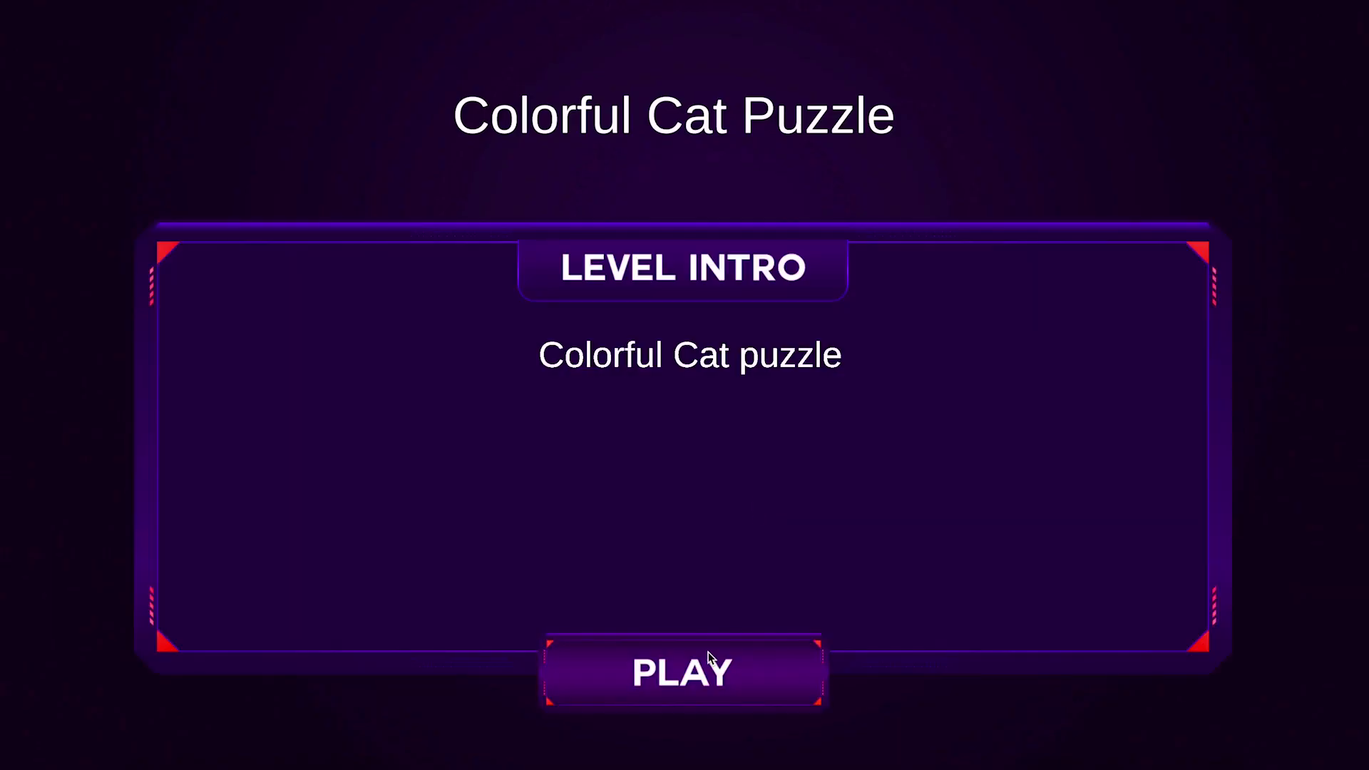
pyautogui.click(709, 648)
# Drag cluster pieces onto the board, filling the left column and top-left area.
pyautogui.moveTo(1041, 674); pyautogui.dragTo(841, 606)
pyautogui.moveTo(124, 627); pyautogui.dragTo(840, 605)
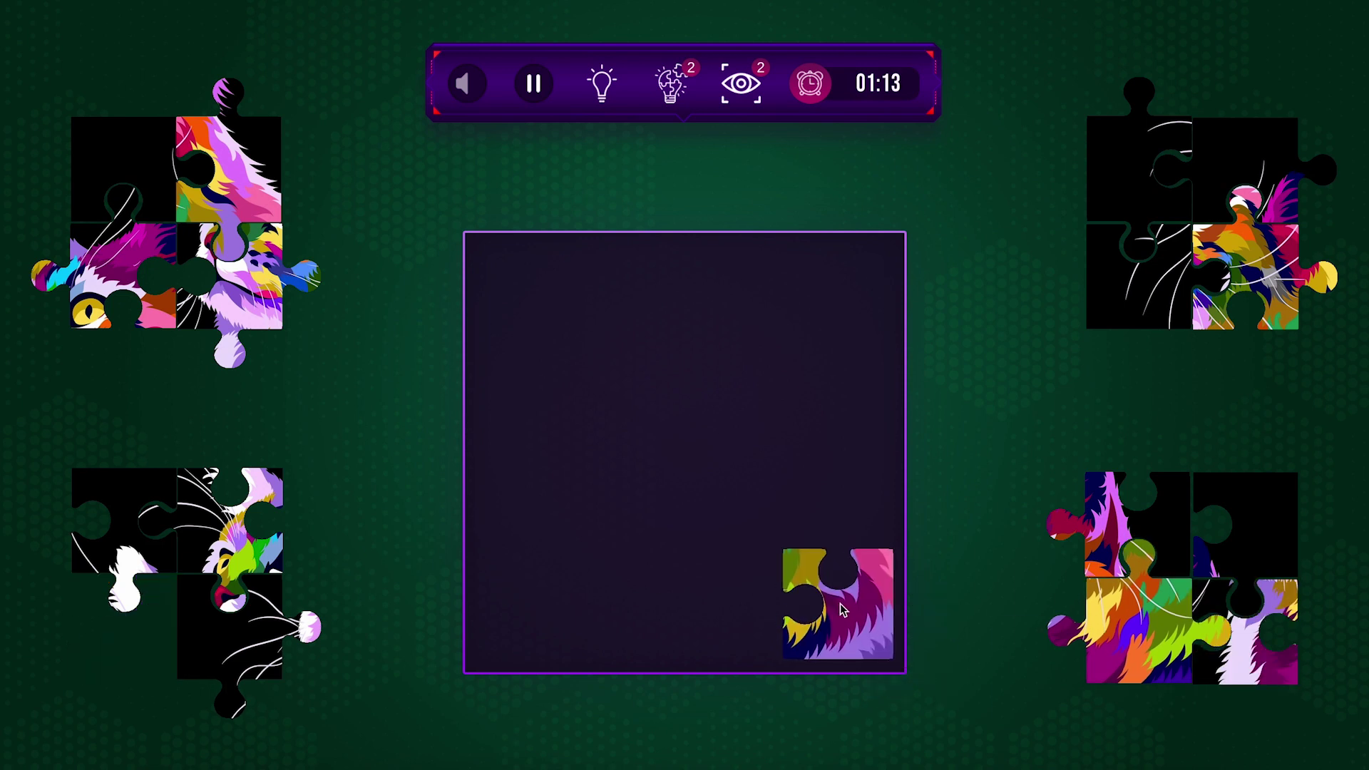
pyautogui.moveTo(124, 171); pyautogui.dragTo(524, 292)
pyautogui.moveTo(1125, 186); pyautogui.dragTo(511, 416)
pyautogui.moveTo(1139, 277); pyautogui.dragTo(525, 614)
pyautogui.moveTo(250, 624); pyautogui.dragTo(543, 502)
pyautogui.moveTo(125, 521); pyautogui.dragTo(630, 290)
# Place the centre, top-row and right-side pieces, including the lavender, magenta, pink and yellow-eye pieces.
pyautogui.moveTo(1245, 277); pyautogui.dragTo(747, 570)
pyautogui.moveTo(1139, 630); pyautogui.dragTo(738, 614)
pyautogui.moveTo(1137, 523); pyautogui.dragTo(746, 298)
pyautogui.moveTo(1246, 630); pyautogui.dragTo(641, 610)
pyautogui.moveTo(1245, 276); pyautogui.dragTo(738, 506)
pyautogui.moveTo(1101, 524); pyautogui.dragTo(706, 371)
pyautogui.moveTo(1241, 222); pyautogui.dragTo(734, 342)
pyautogui.moveTo(1220, 526); pyautogui.dragTo(820, 292)
pyautogui.moveTo(257, 189); pyautogui.dragTo(875, 527)
pyautogui.moveTo(121, 278); pyautogui.dragTo(738, 398)
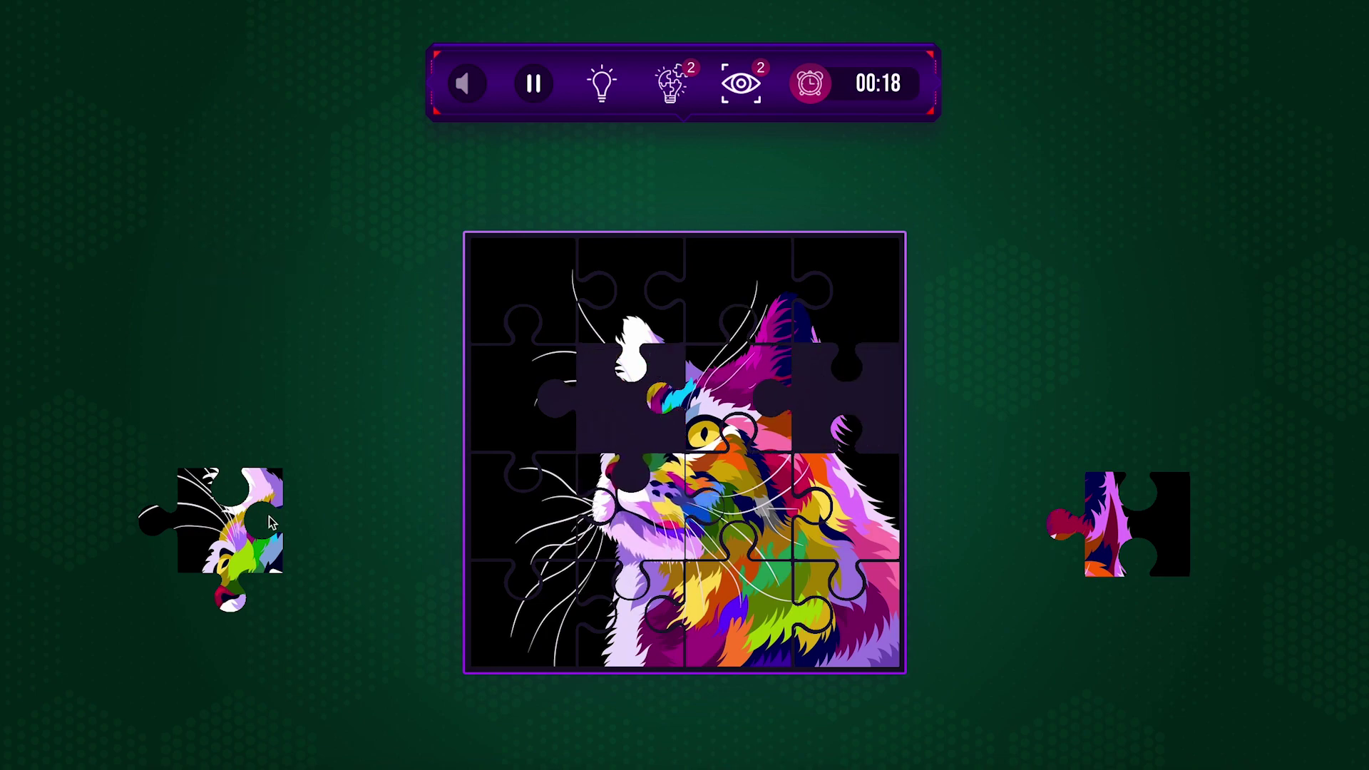